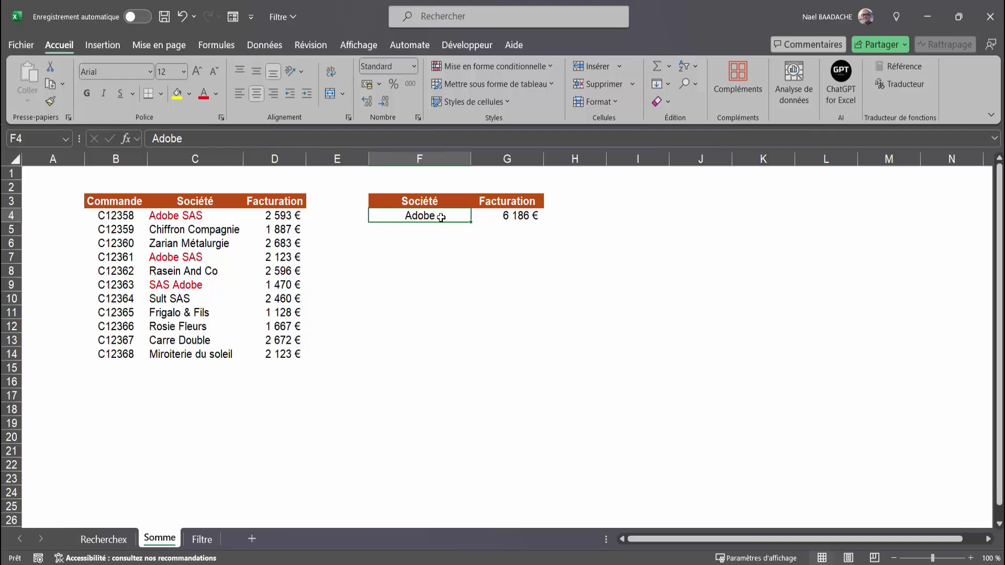
# Review the company and billing columns on the Somme sheet, and the monthly sales table and recap formula on the Filtre sheet.
pyautogui.moveTo(198, 218); pyautogui.dragTo(199, 355)
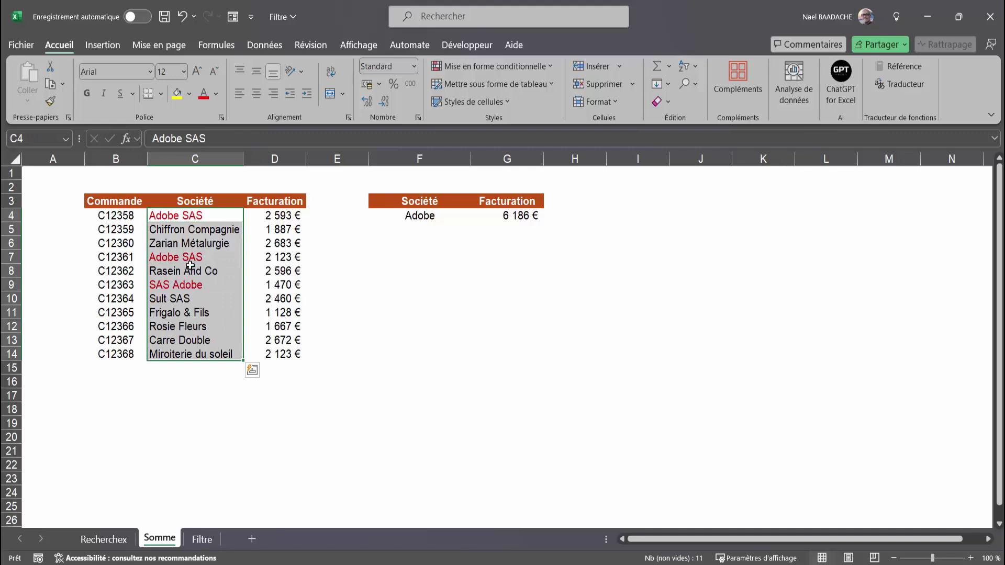
pyautogui.click(274, 215)
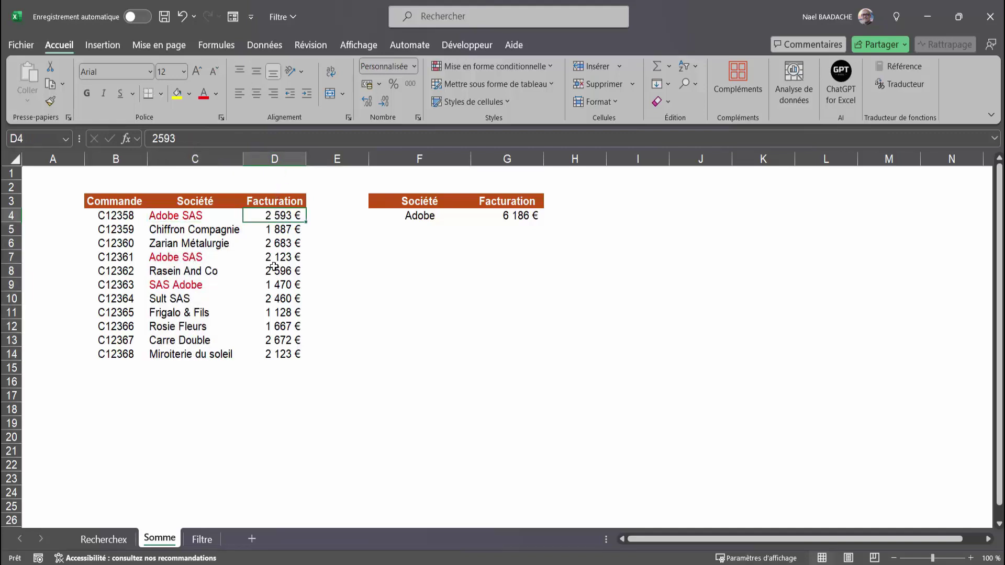
pyautogui.click(203, 532)
pyautogui.click(204, 531)
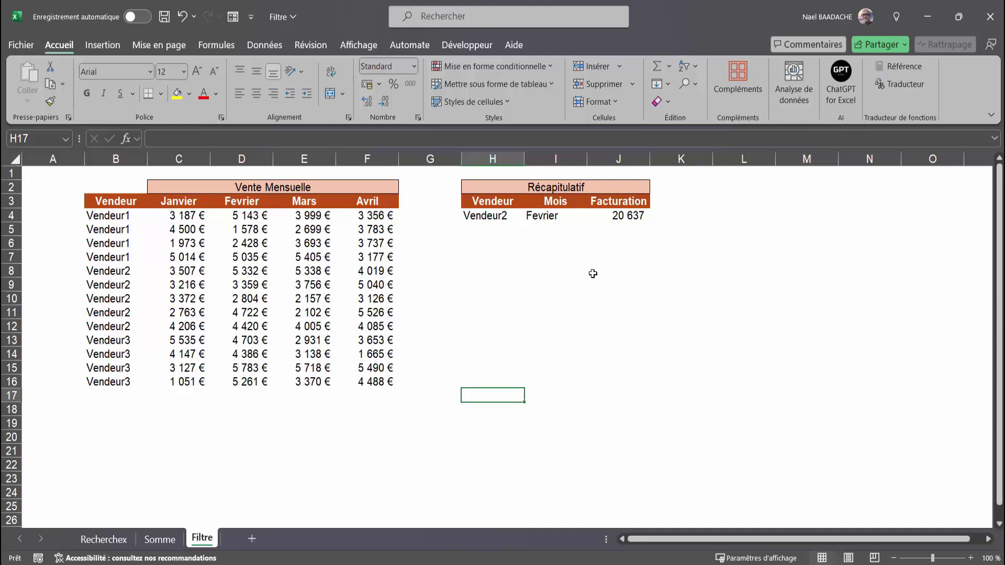
pyautogui.click(627, 215)
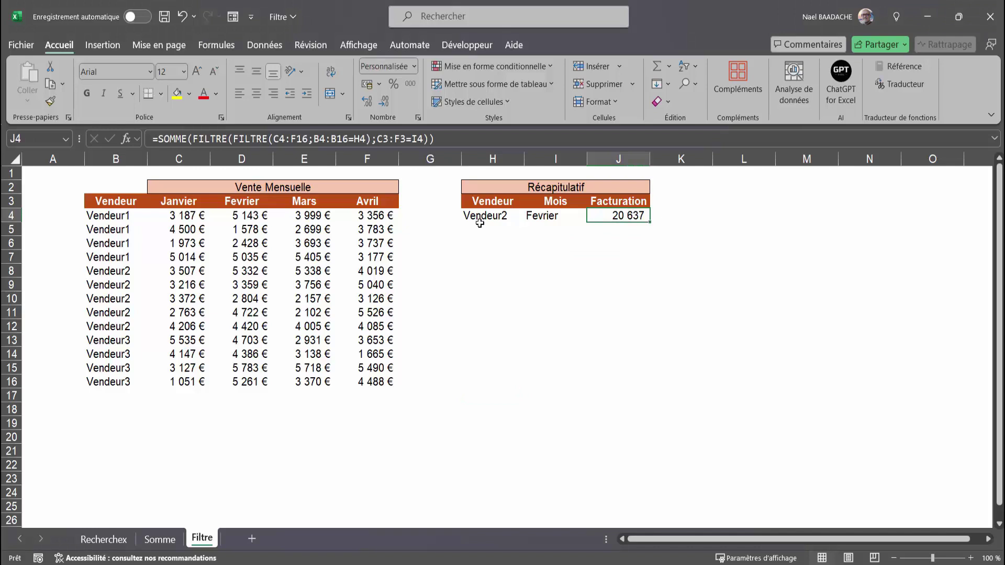
pyautogui.click(548, 217)
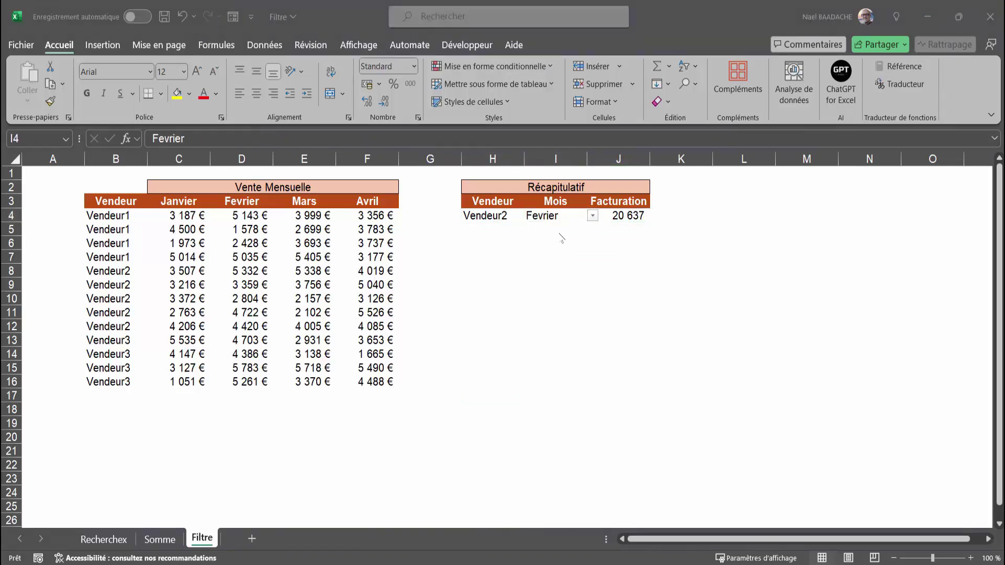
pyautogui.moveTo(189, 216); pyautogui.dragTo(379, 386)
pyautogui.click(529, 299)
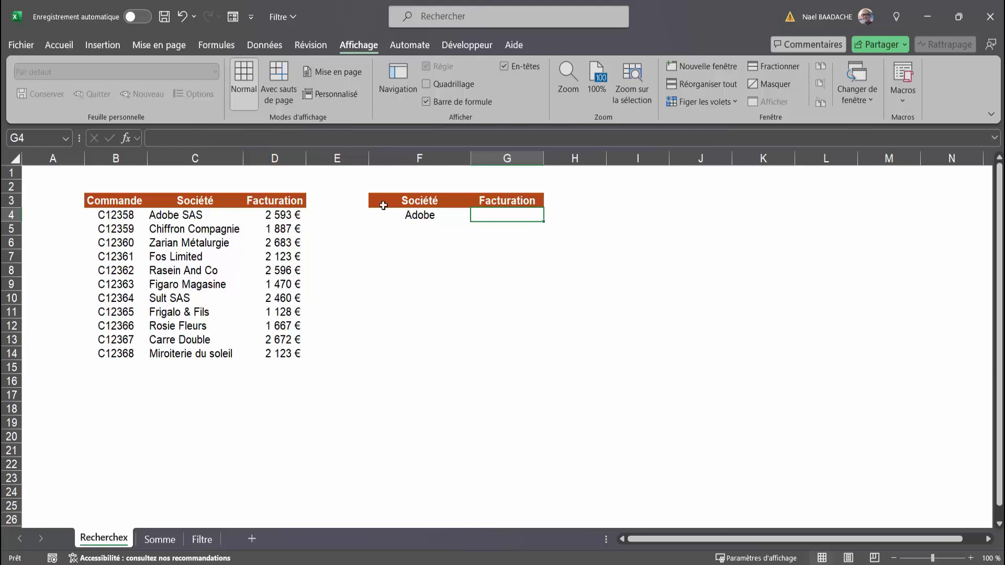
# Start a RECHERCHEX formula in G4 of the Recherchex sheet with the lookup value F4&"*".
pyautogui.click(171, 216)
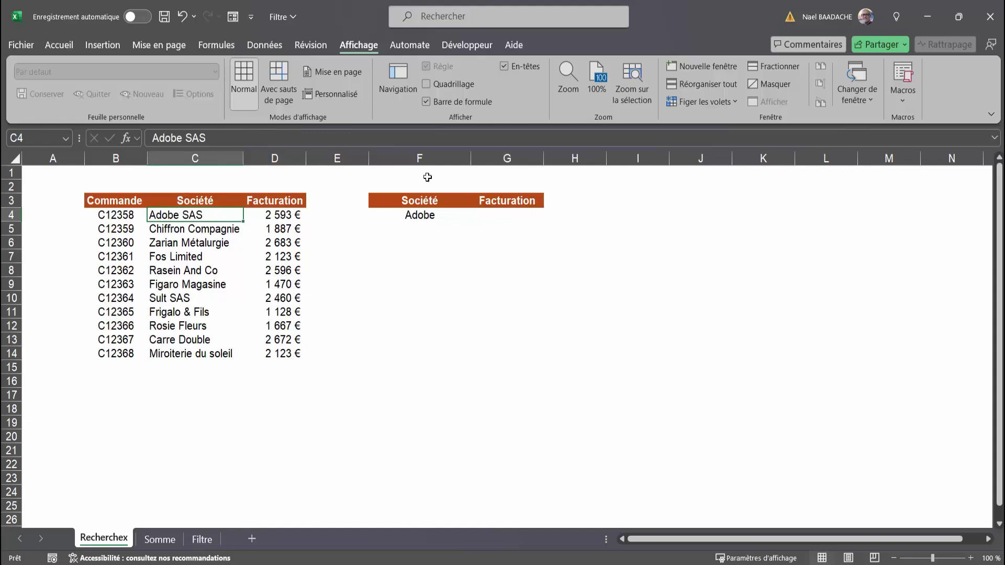
pyautogui.click(419, 217)
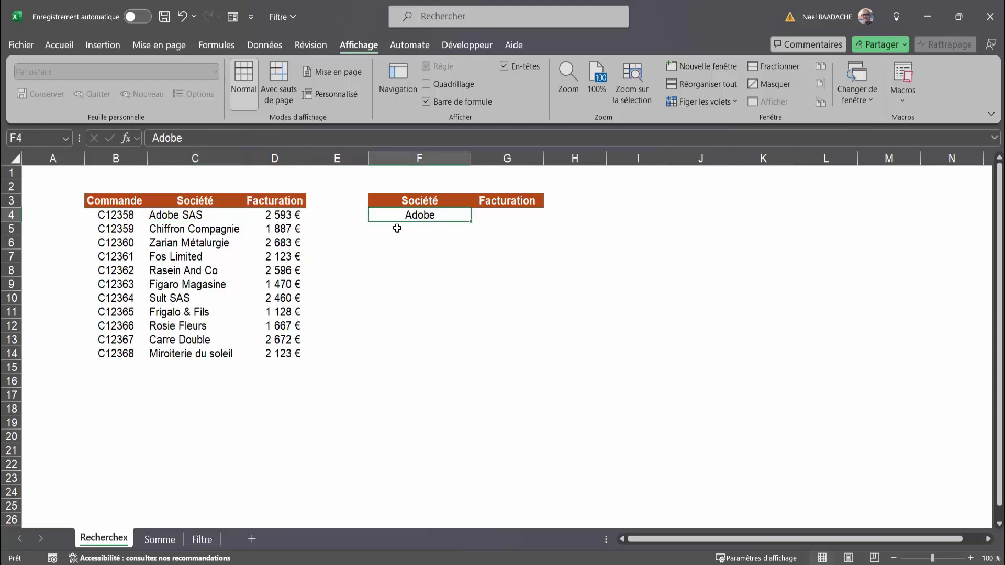
pyautogui.click(496, 217)
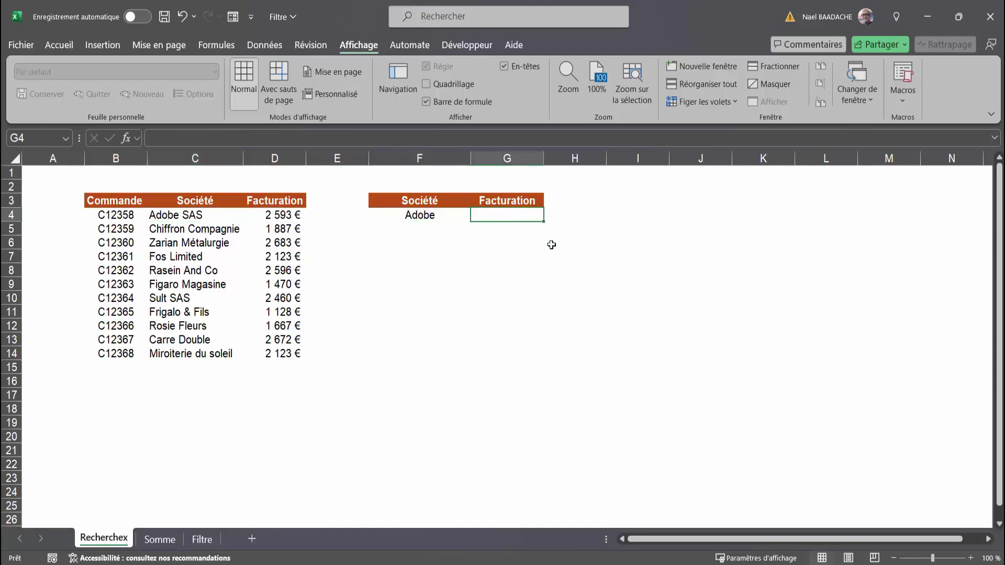
pyautogui.write('=recherche')
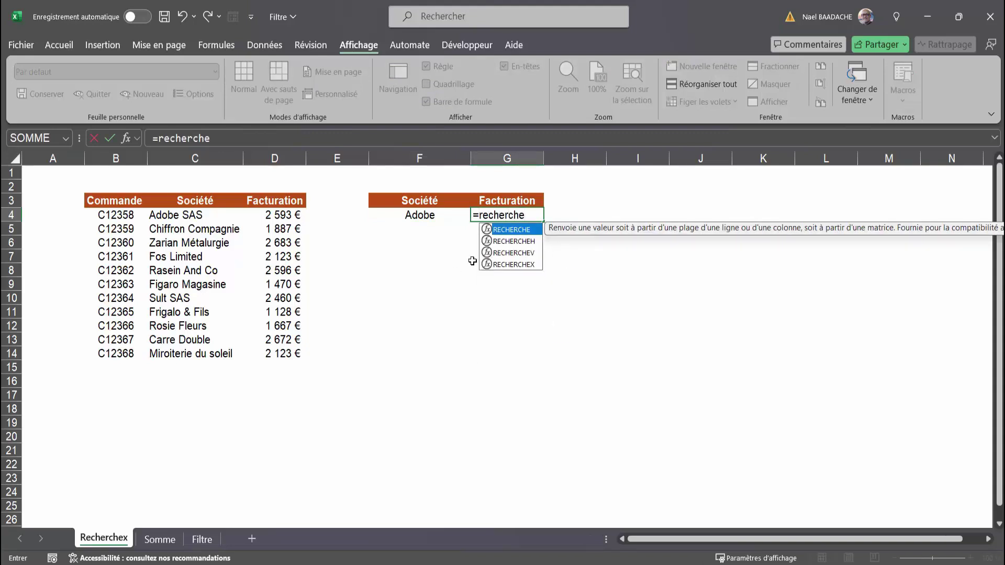
pyautogui.doubleClick(509, 264)
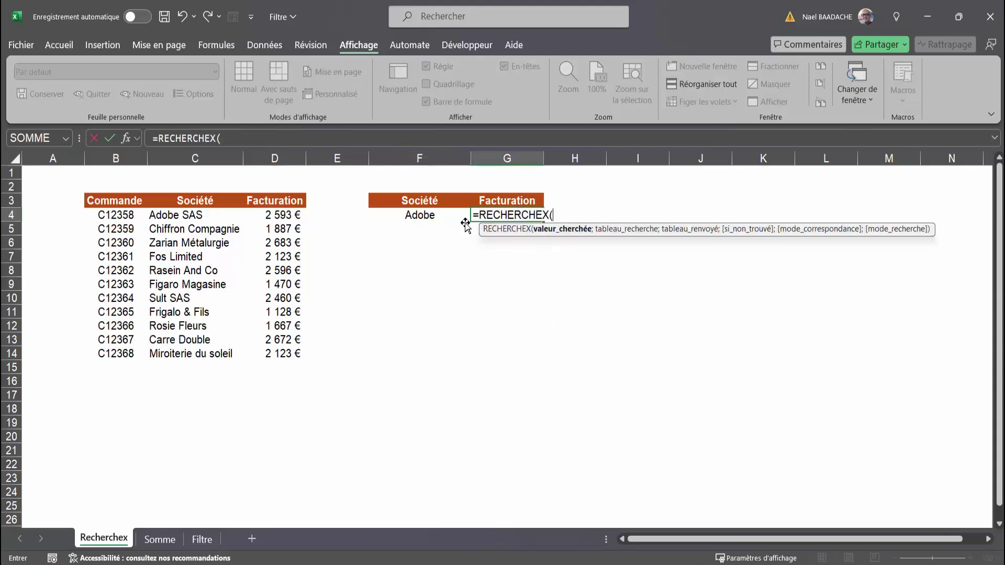
pyautogui.click(428, 216)
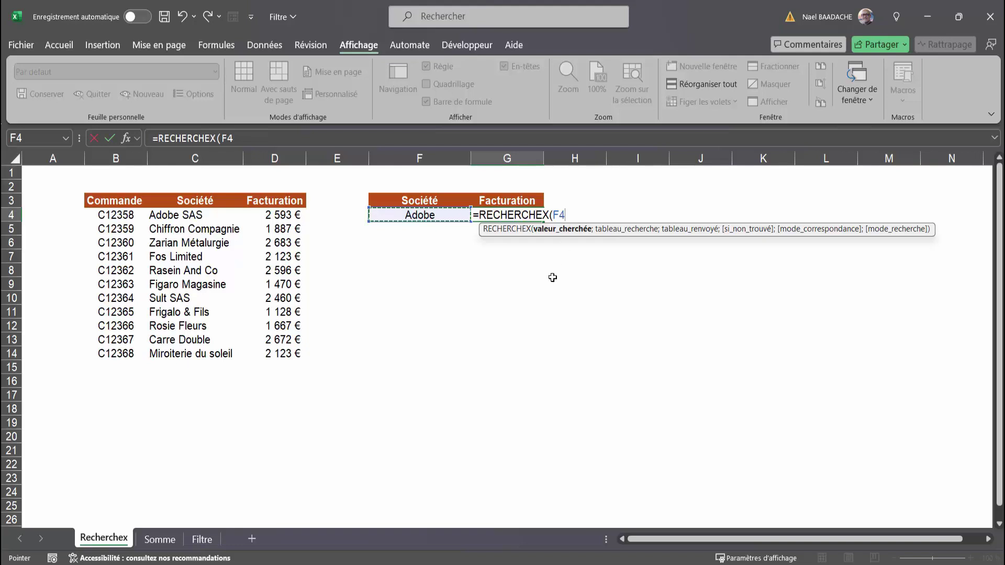
pyautogui.write('&')
pyautogui.write('"*";')
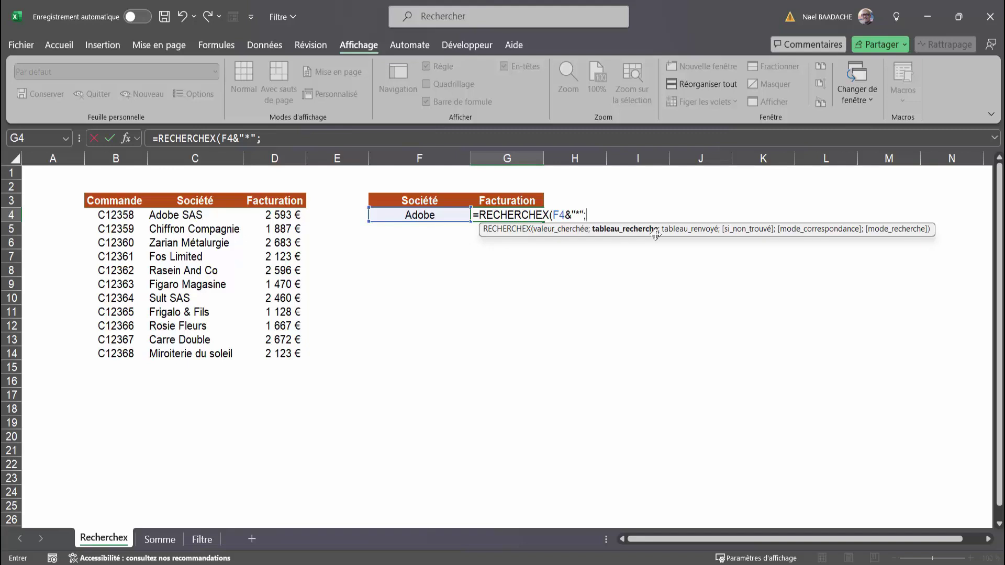
# Complete the formula with lookup range C4:C14, return range D4:D14, an empty not-found argument and wildcard match mode 2.
pyautogui.moveTo(202, 215); pyautogui.dragTo(201, 354)
pyautogui.write(';')
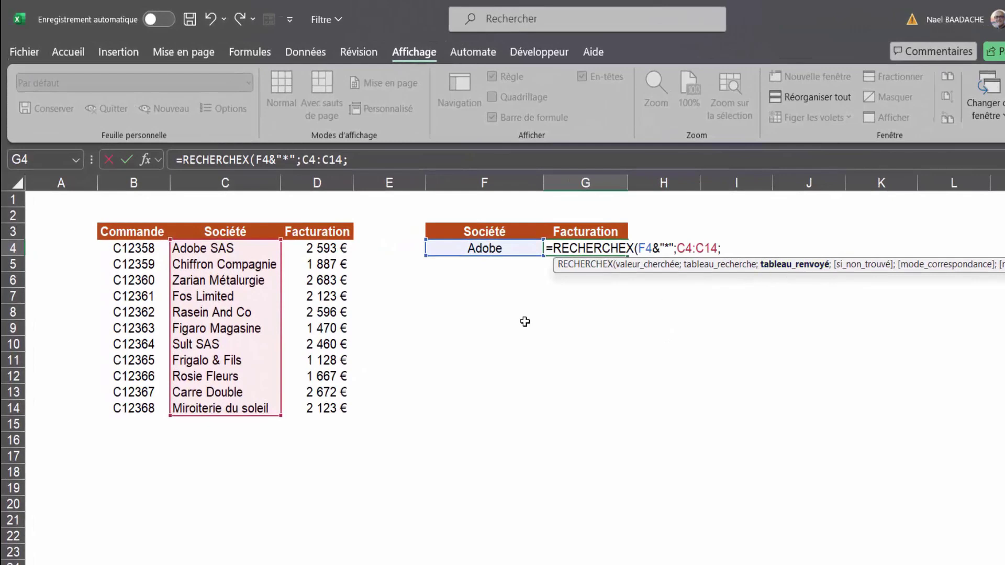
pyautogui.moveTo(321, 251); pyautogui.dragTo(322, 414)
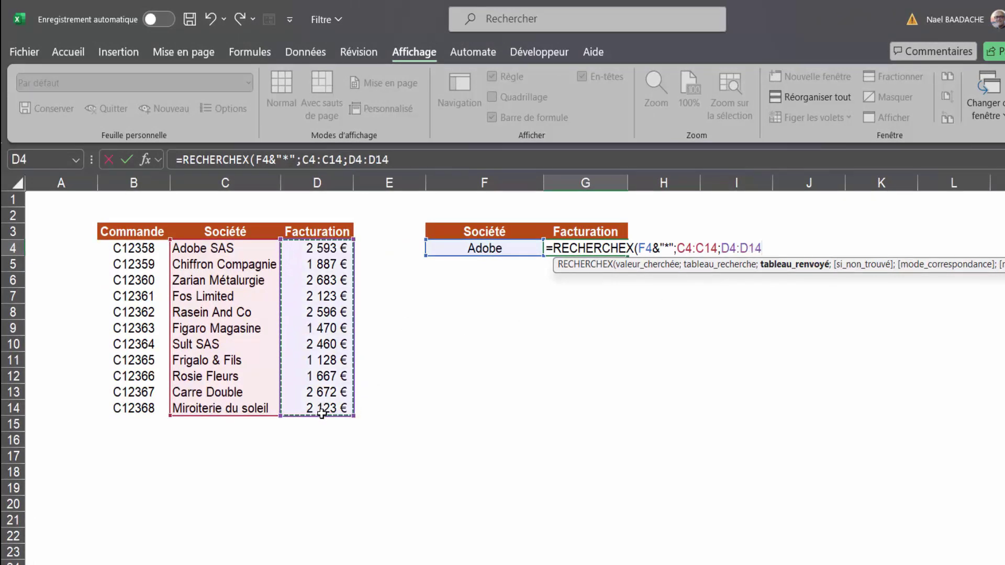
pyautogui.write(';')
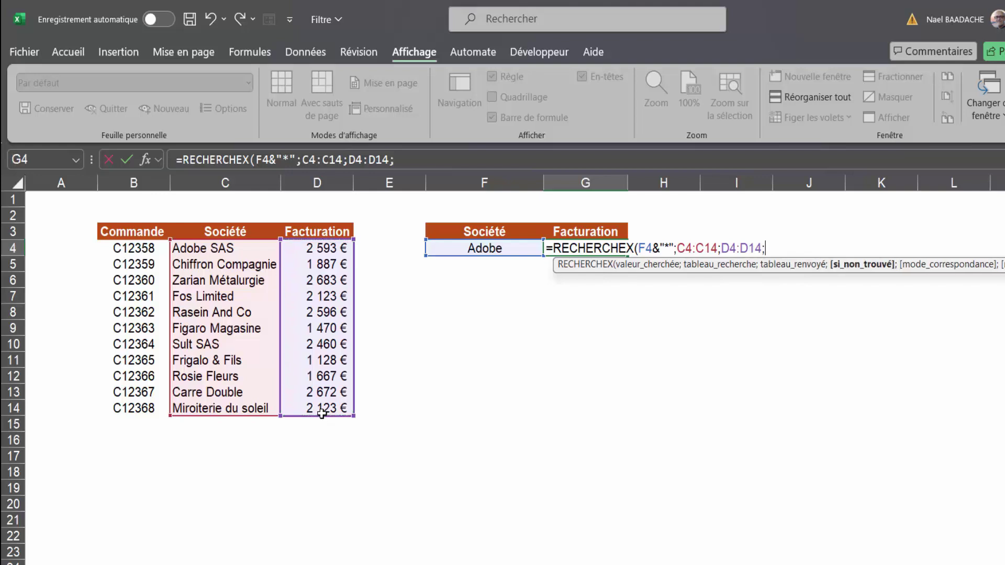
pyautogui.write(';')
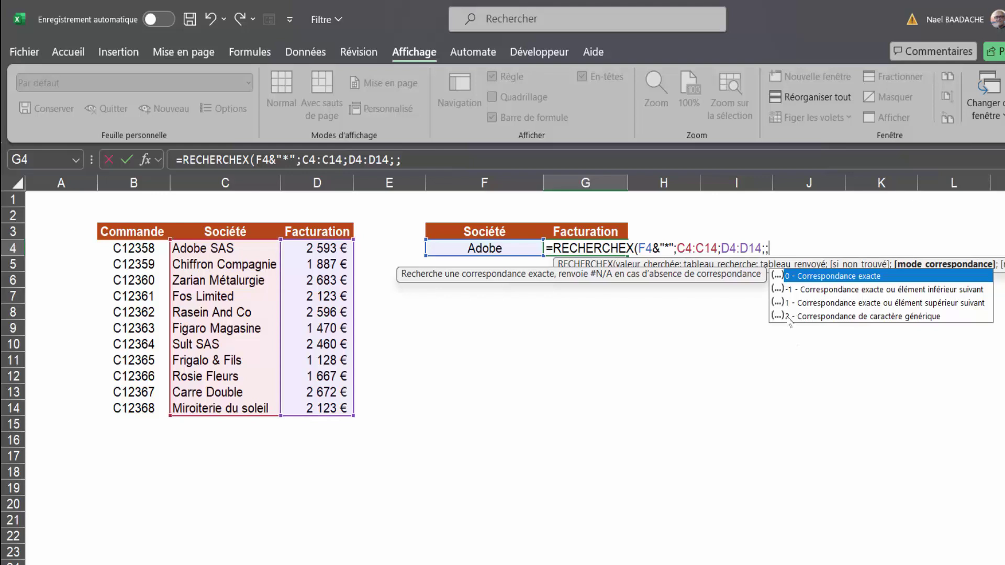
pyautogui.doubleClick(839, 317)
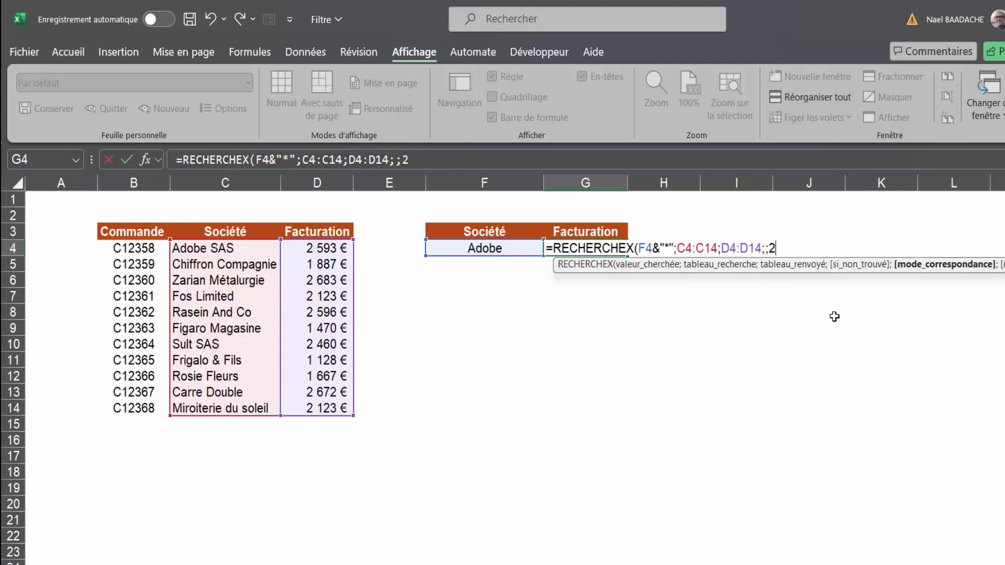
pyautogui.write(')')
pyautogui.press('Return')
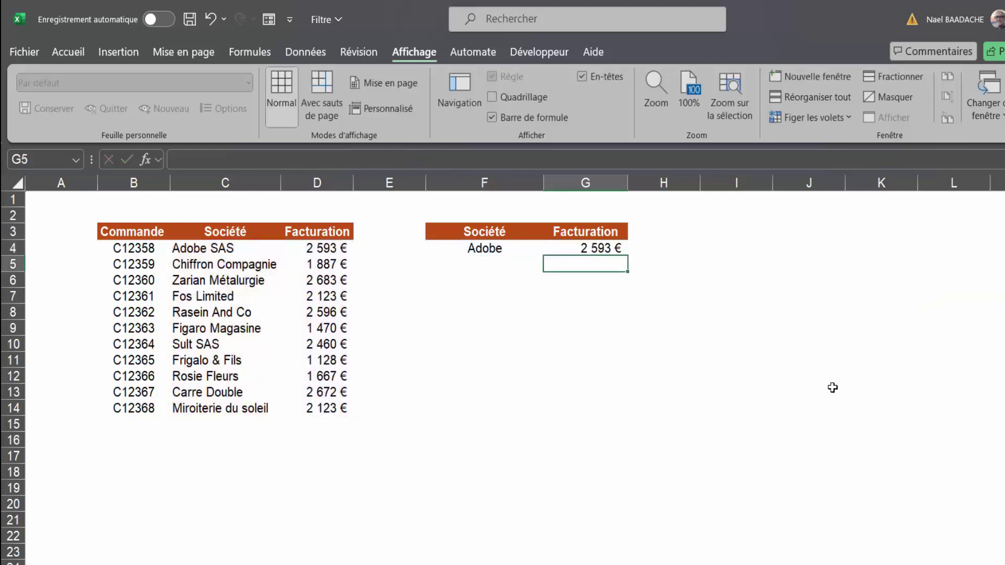
pyautogui.click(198, 249)
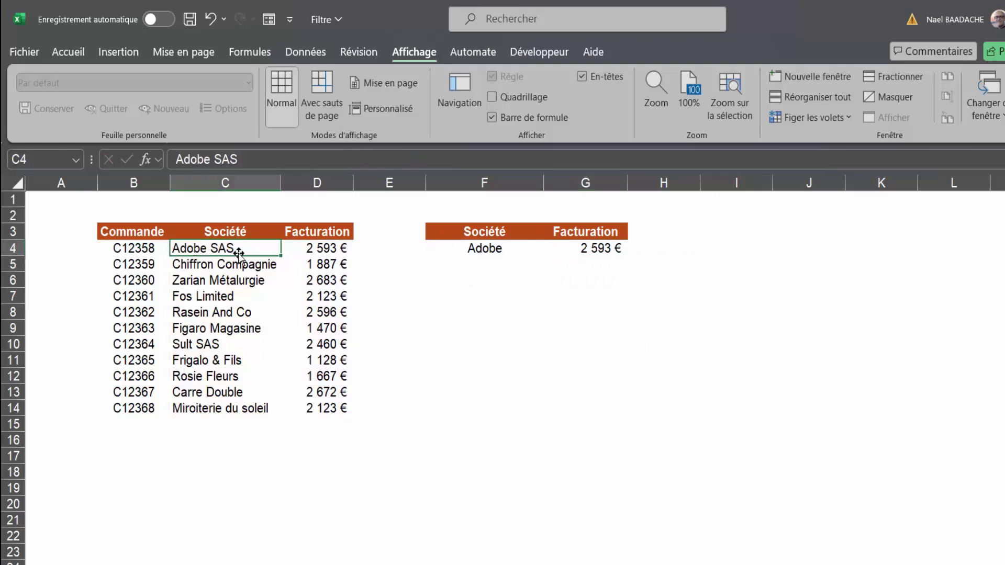
pyautogui.click(326, 250)
pyautogui.click(599, 249)
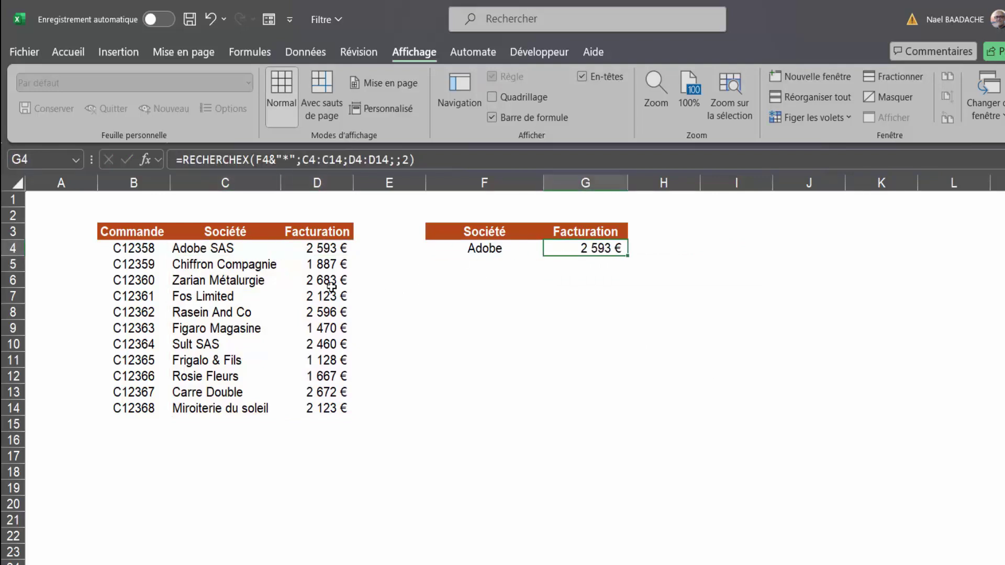
# Change the company name in C4 to SAS Adobe.
pyautogui.click(213, 251)
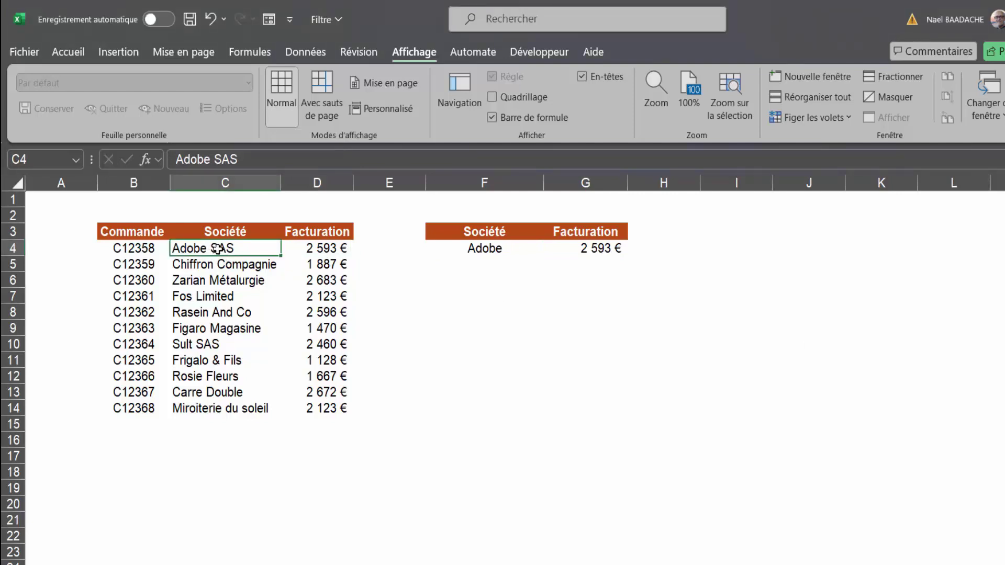
pyautogui.write('SA')
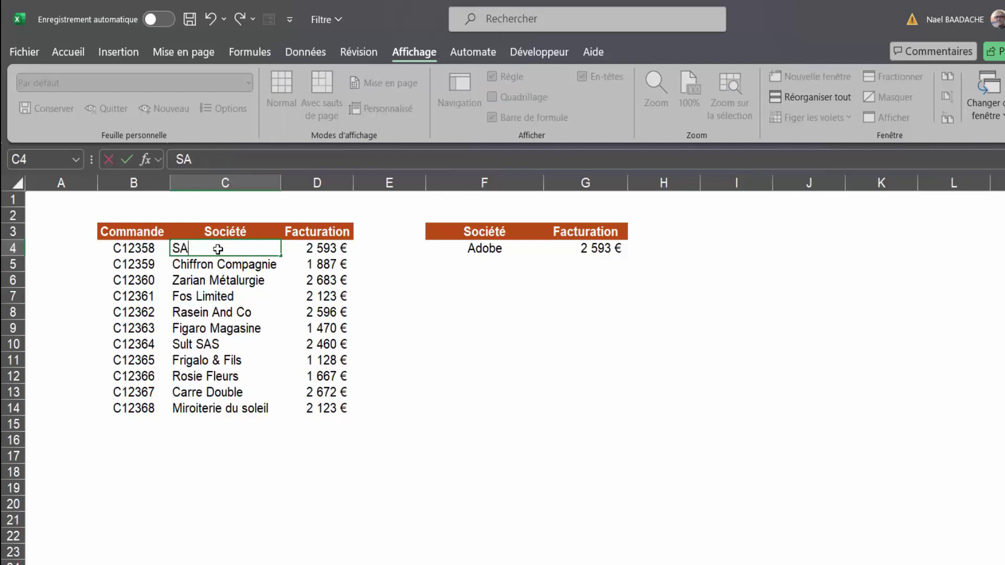
pyautogui.write('S Adob')
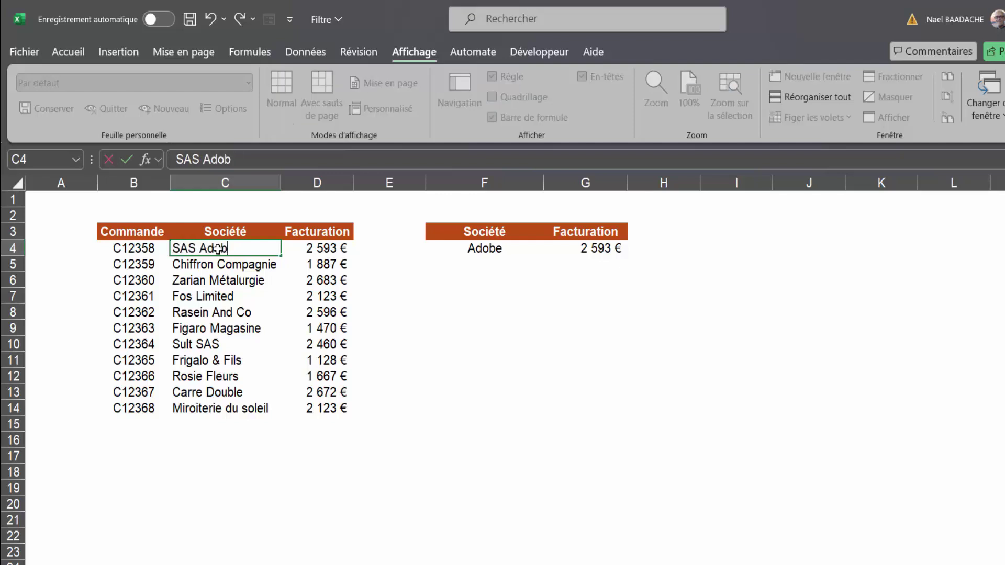
pyautogui.write('e')
pyautogui.press('Return')
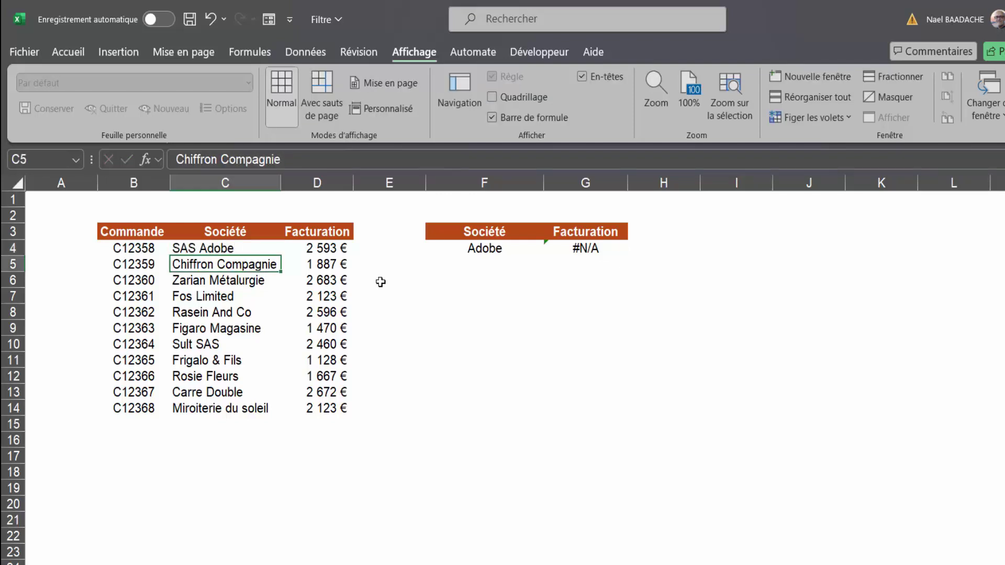
# Edit the G4 formula by adding "*"& before F4, so the lookup value reads "*"&F4&"*".
pyautogui.click(588, 251)
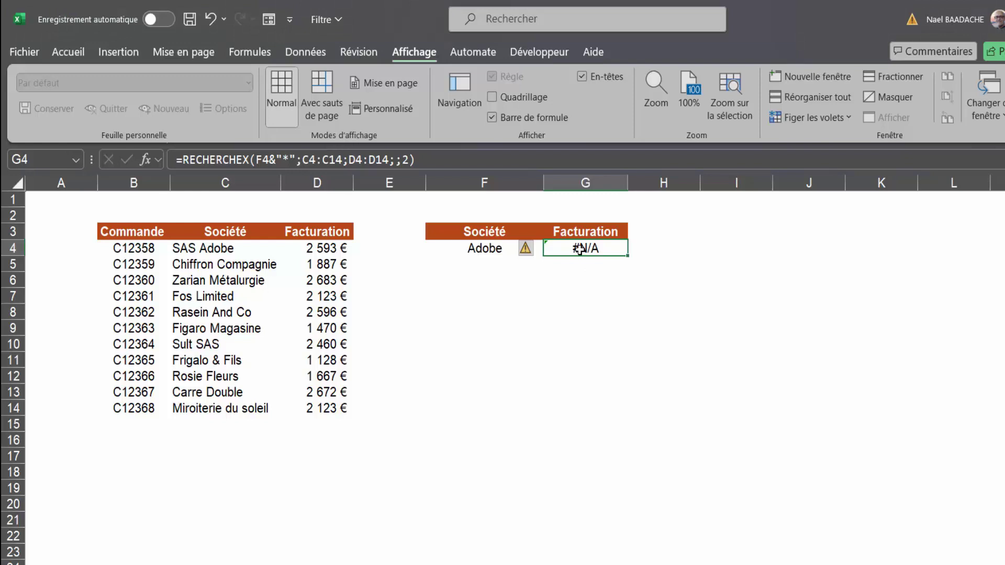
pyautogui.doubleClick(580, 249)
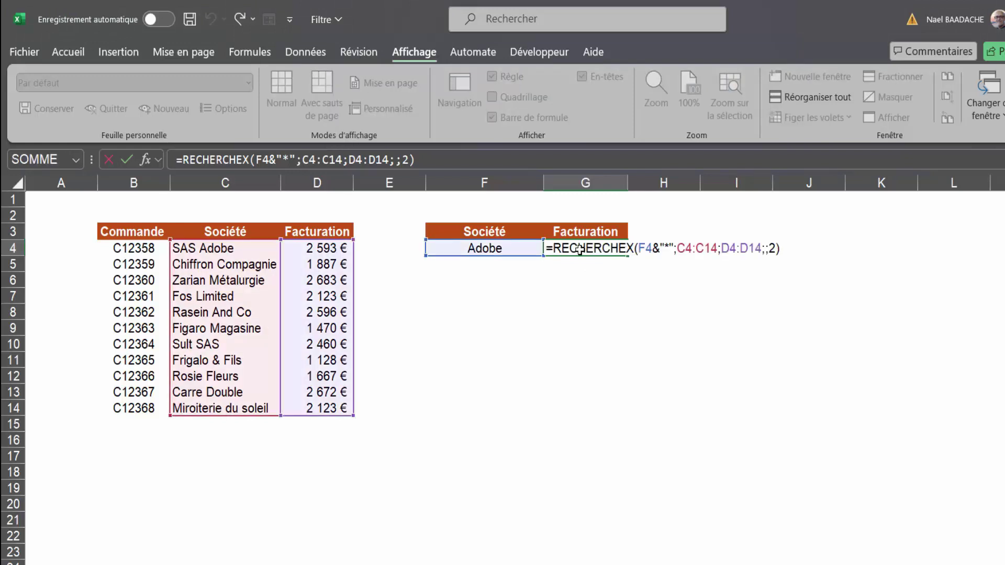
pyautogui.click(638, 248)
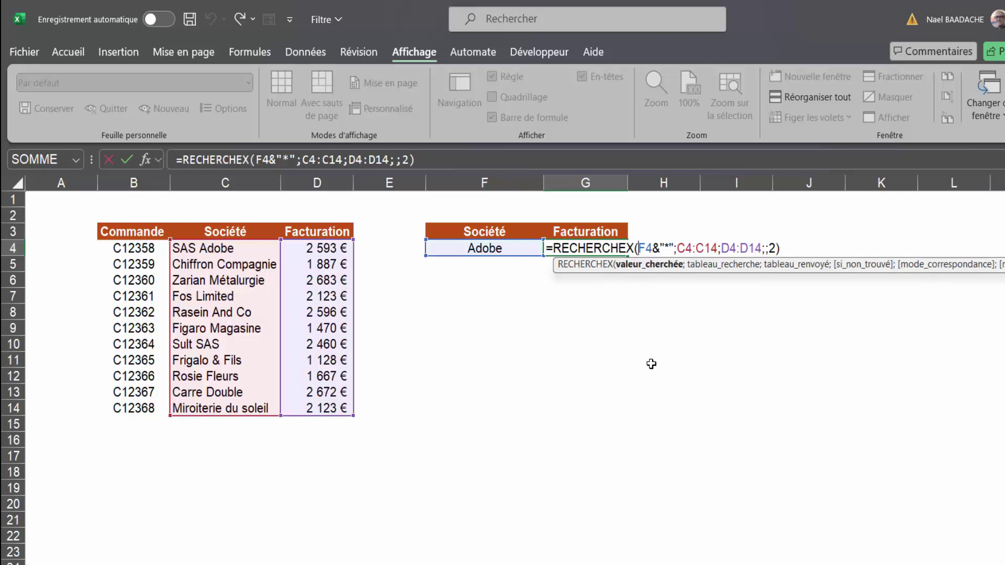
pyautogui.write('"*')
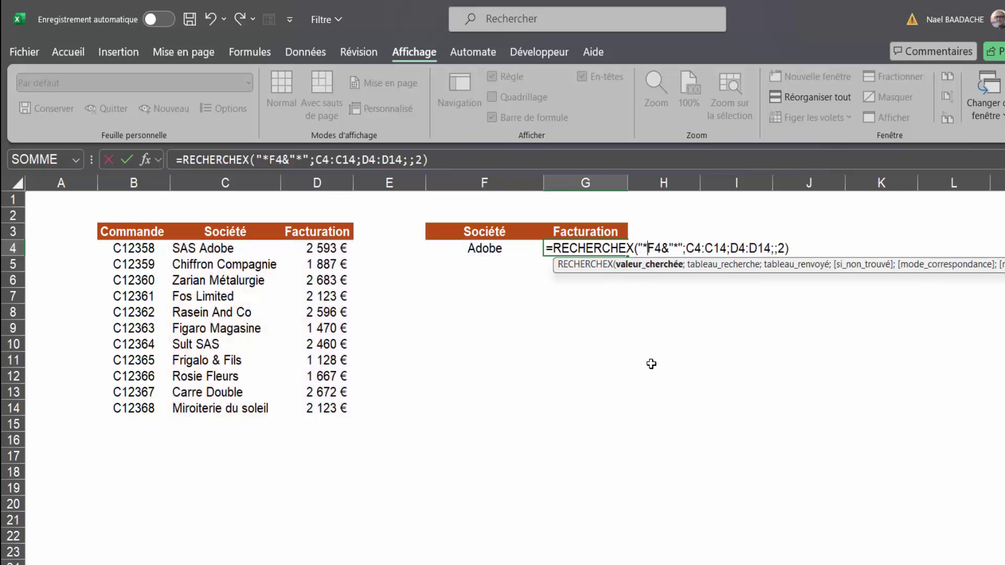
pyautogui.write('"')
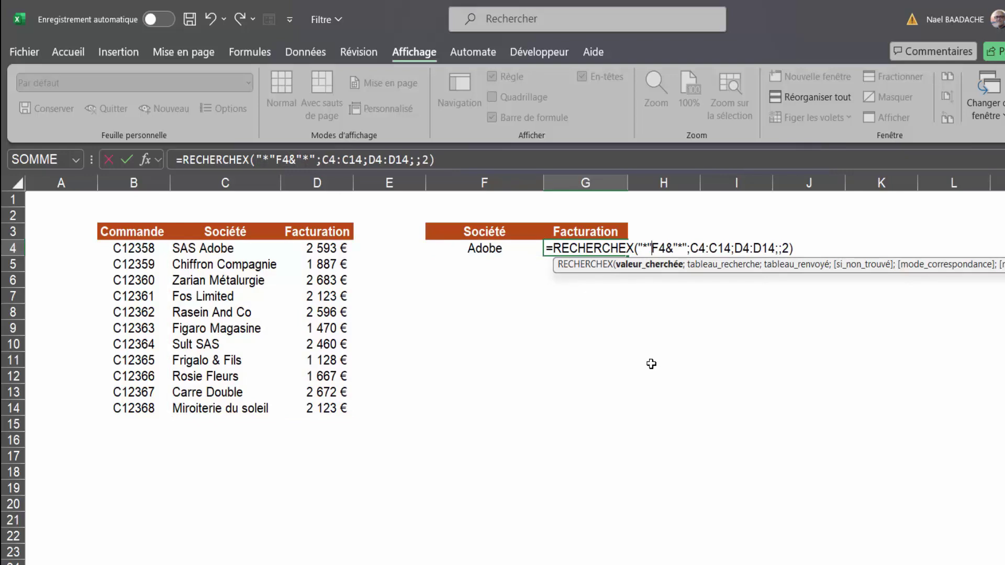
pyautogui.write('&')
pyautogui.press('Return')
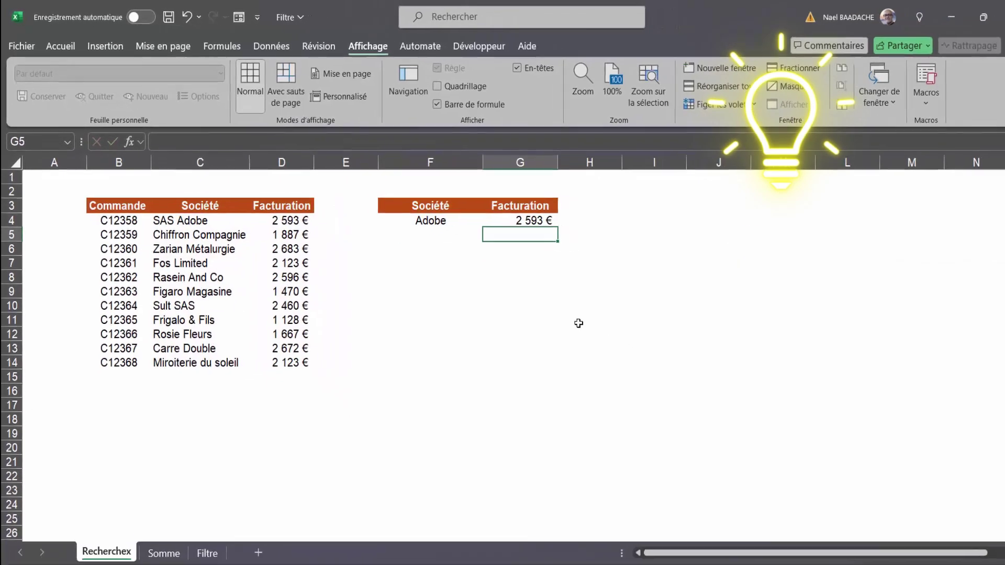
# Check the G4 lookup against the company and billing in row 4, and switch to the Somme sheet.
pyautogui.click(511, 215)
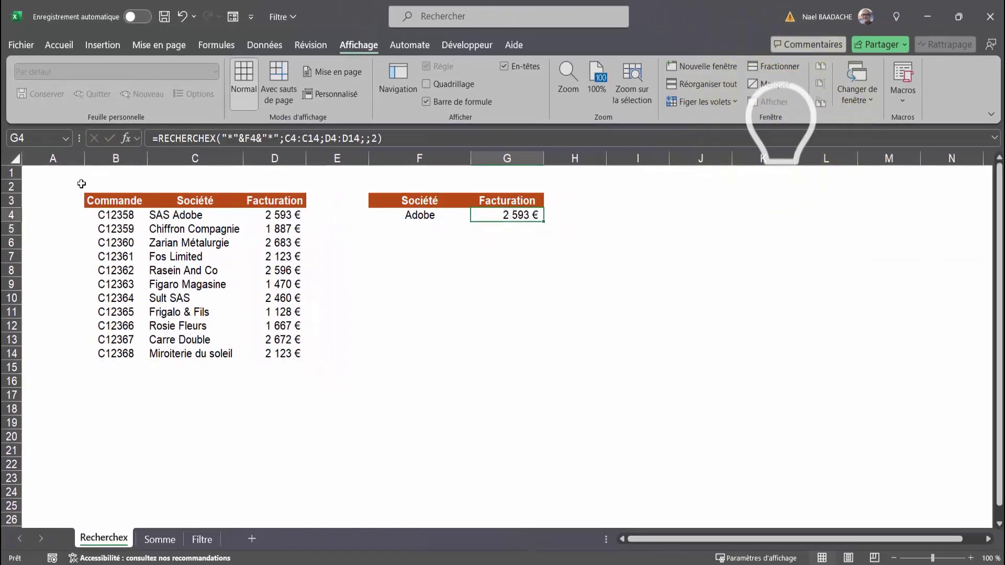
pyautogui.click(270, 217)
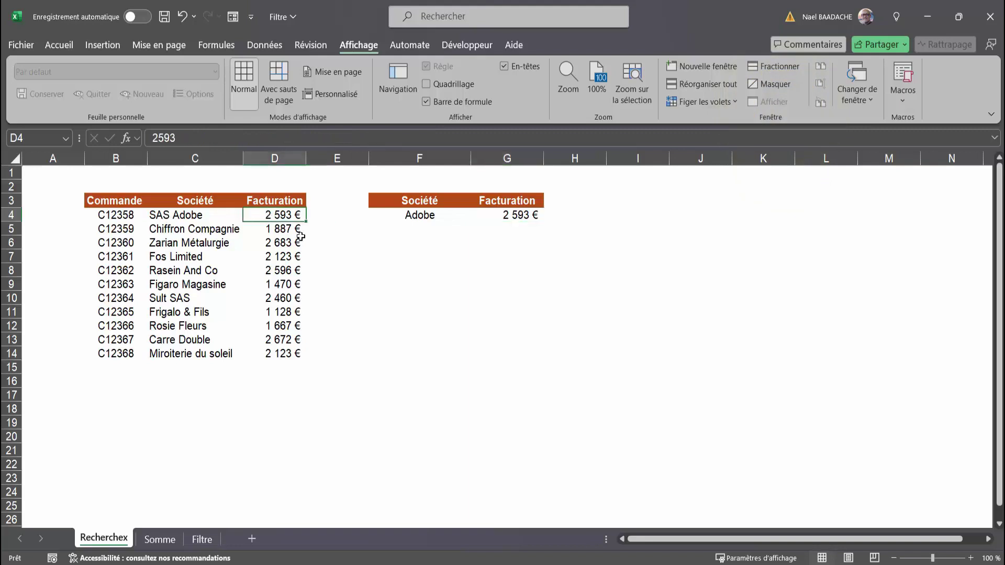
pyautogui.click(187, 216)
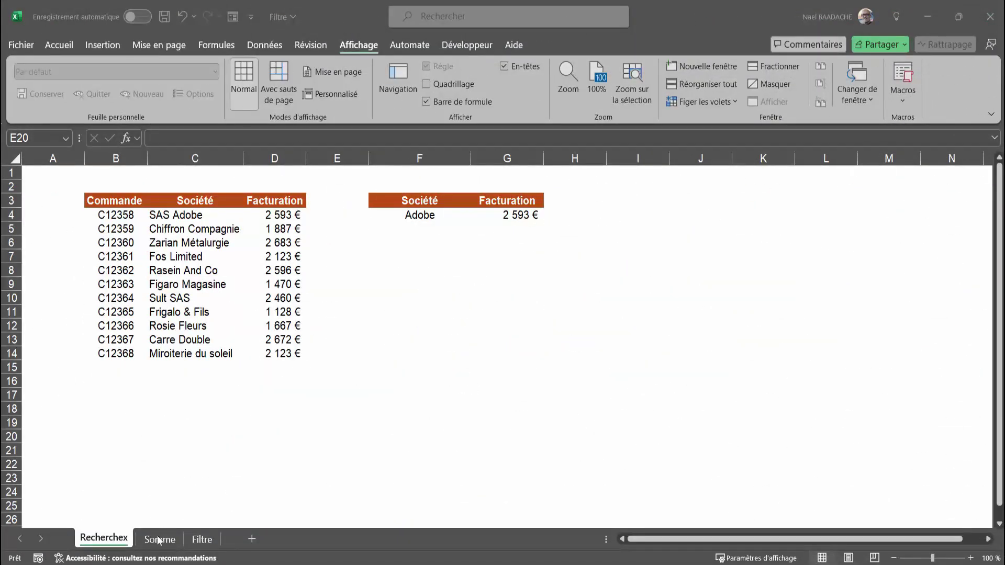
pyautogui.click(159, 540)
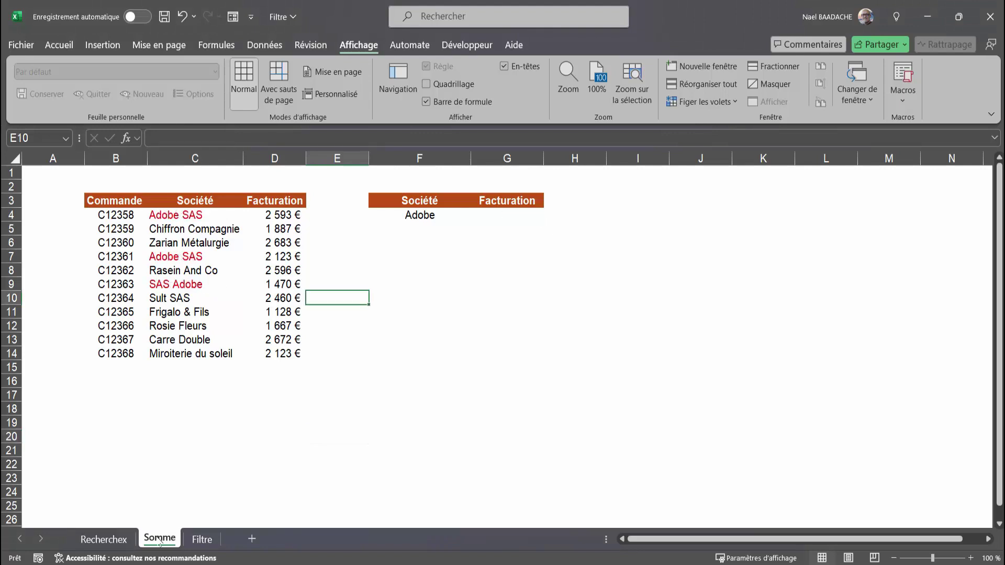
# Examine the Adobe entries in the company column, their billing amounts in D4, D7 and D9, and the search name in F4.
pyautogui.click(408, 373)
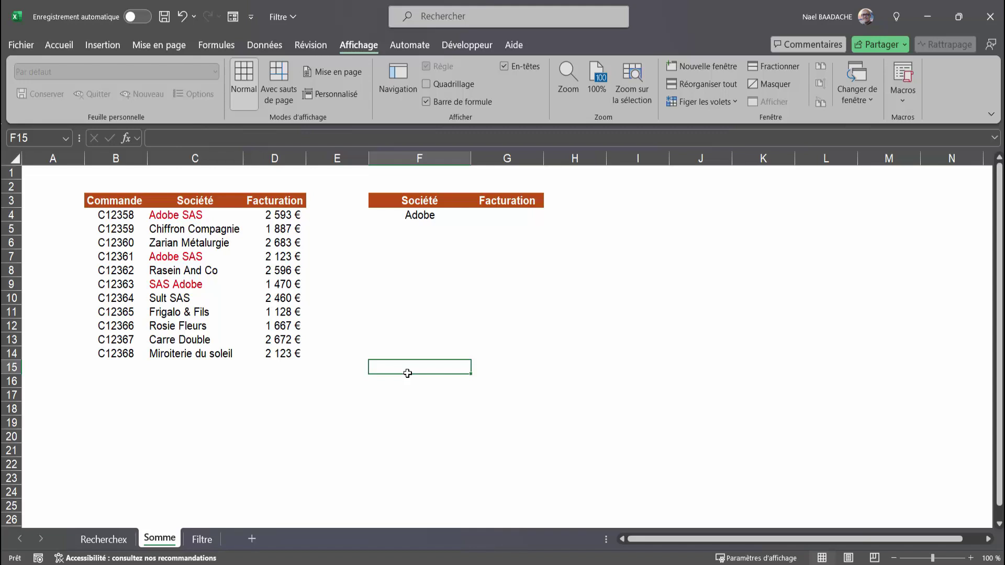
pyautogui.click(415, 313)
pyautogui.click(172, 215)
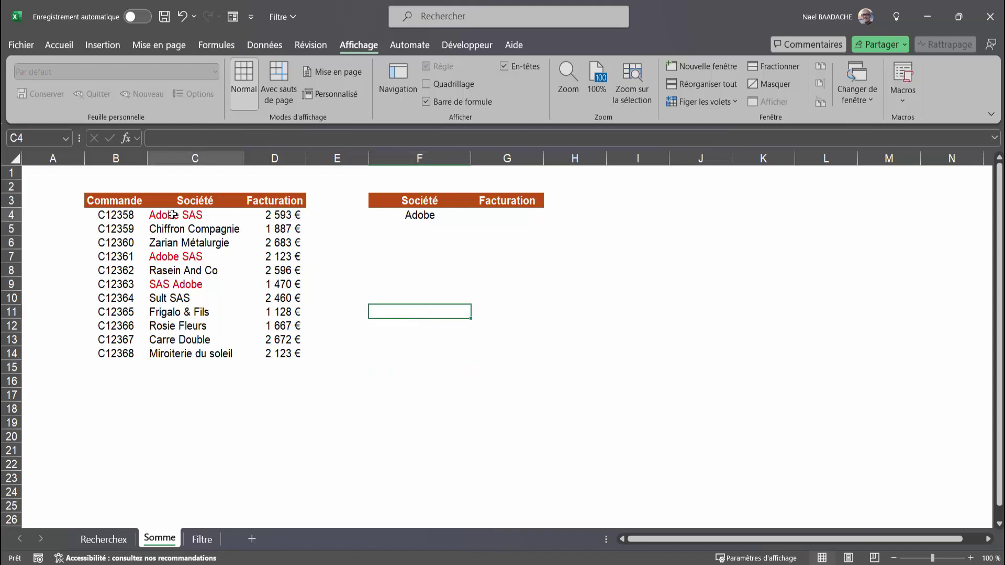
pyautogui.click(179, 255)
pyautogui.click(180, 216)
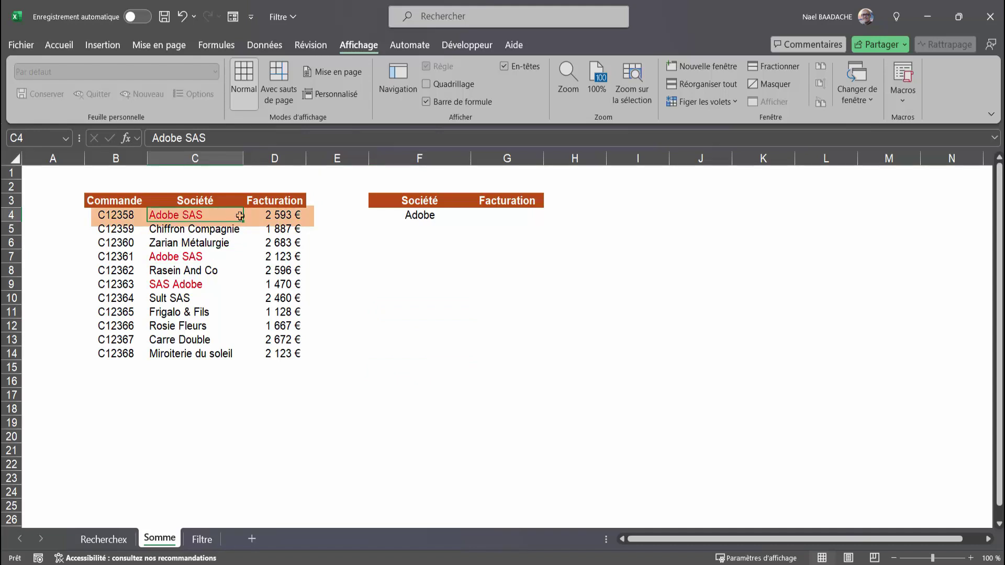
pyautogui.click(264, 216)
pyautogui.click(181, 216)
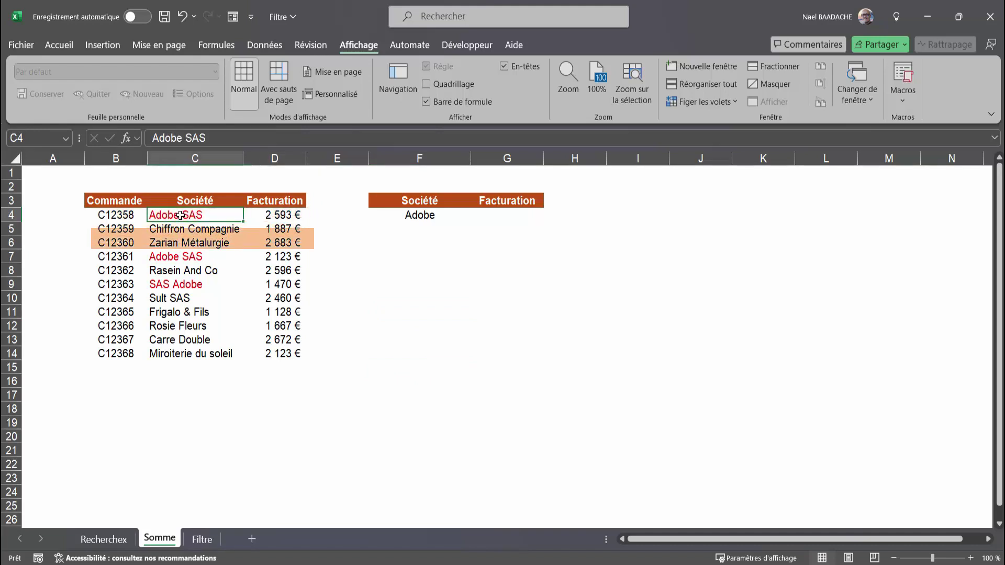
pyautogui.click(283, 215)
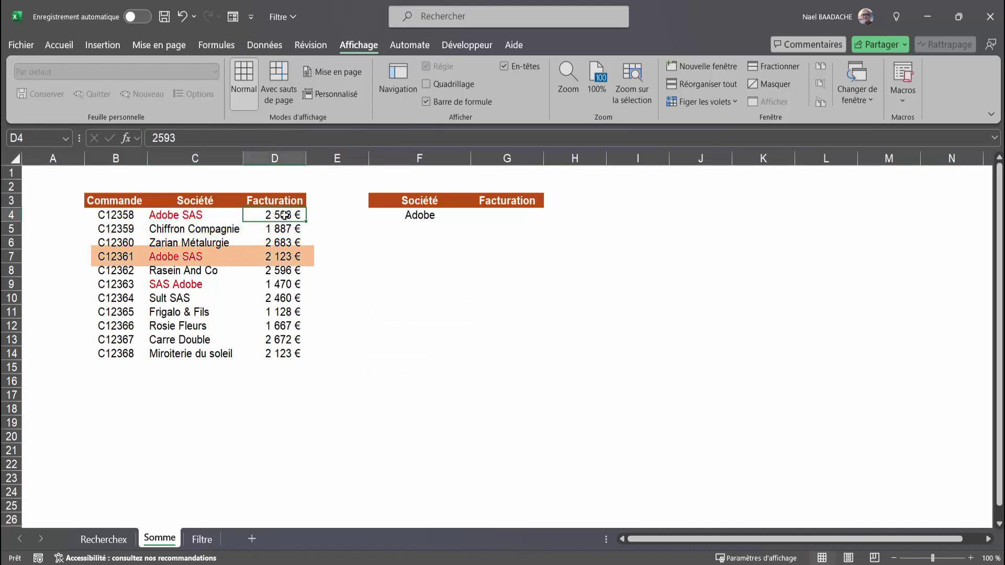
pyautogui.keyDown('ctrl'); pyautogui.click(282, 256); pyautogui.keyUp('ctrl')
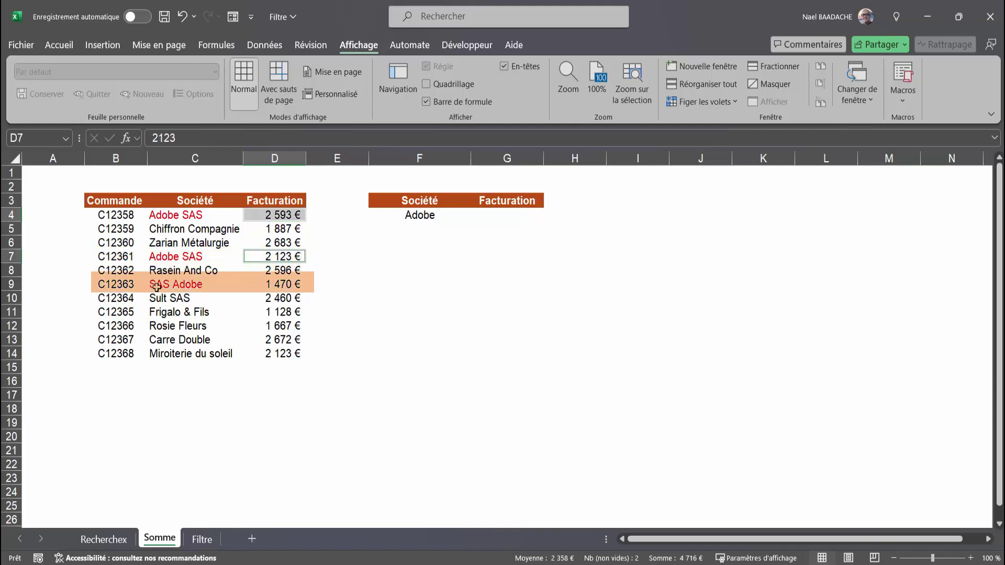
pyautogui.keyDown('ctrl'); pyautogui.click(280, 284); pyautogui.keyUp('ctrl')
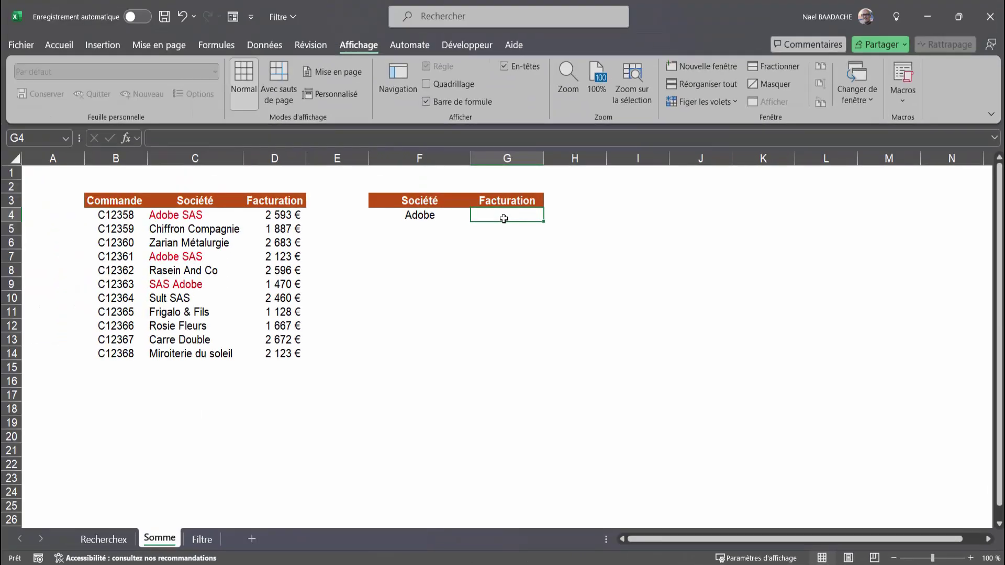
pyautogui.click(414, 213)
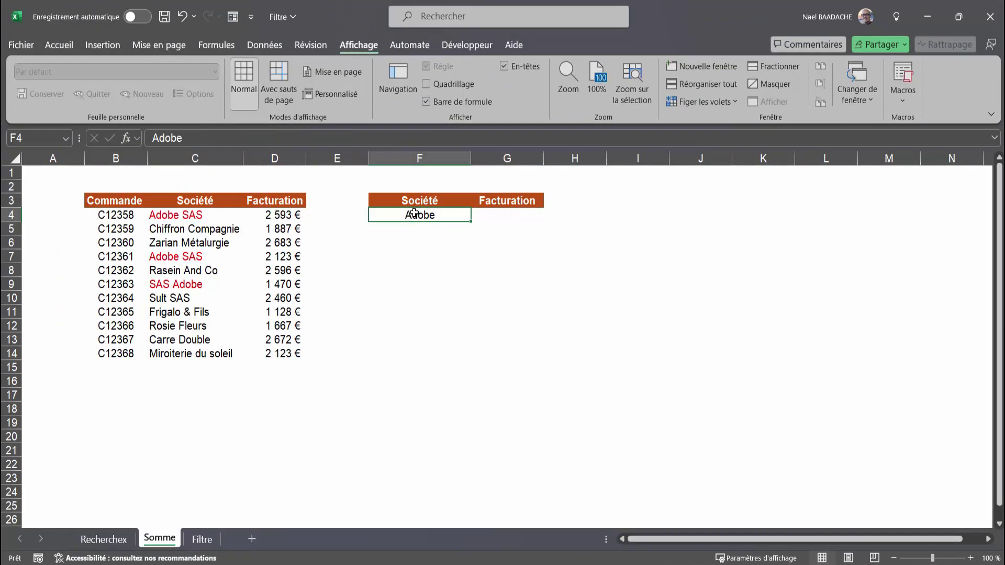
# Start a SOMME.SI formula in G4 with C4:C14 as the criteria range.
pyautogui.click(499, 213)
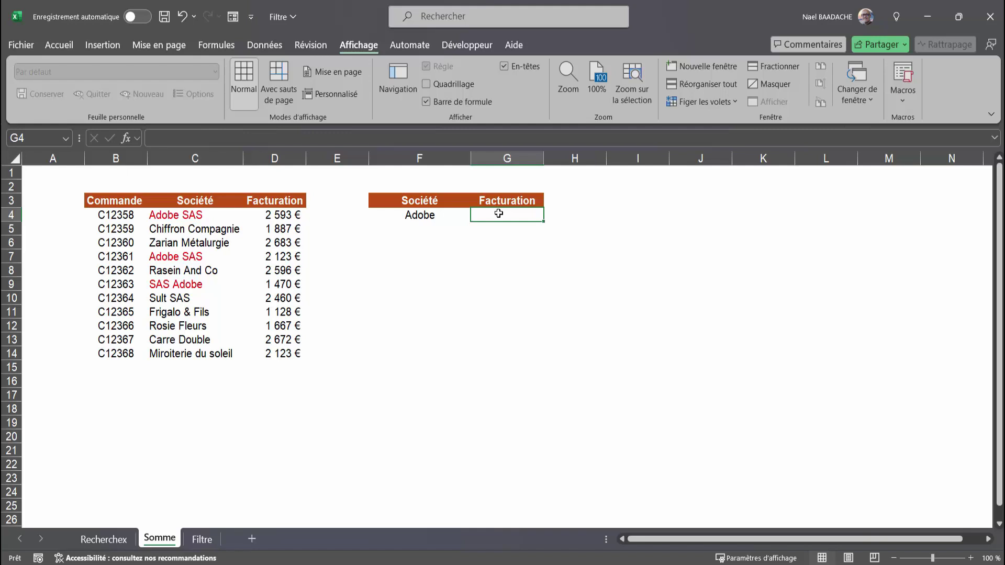
pyautogui.write('=so')
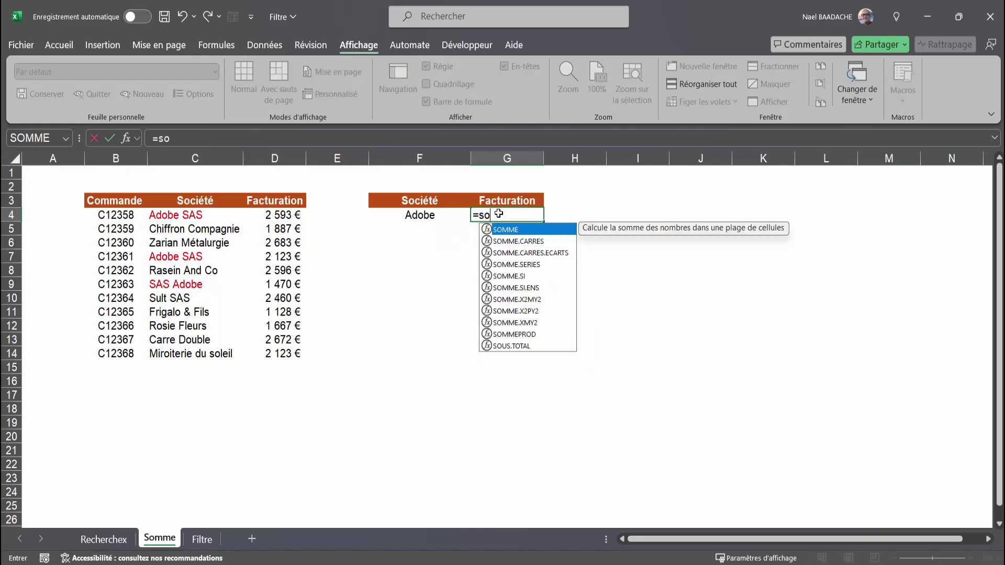
pyautogui.write('mme.si(')
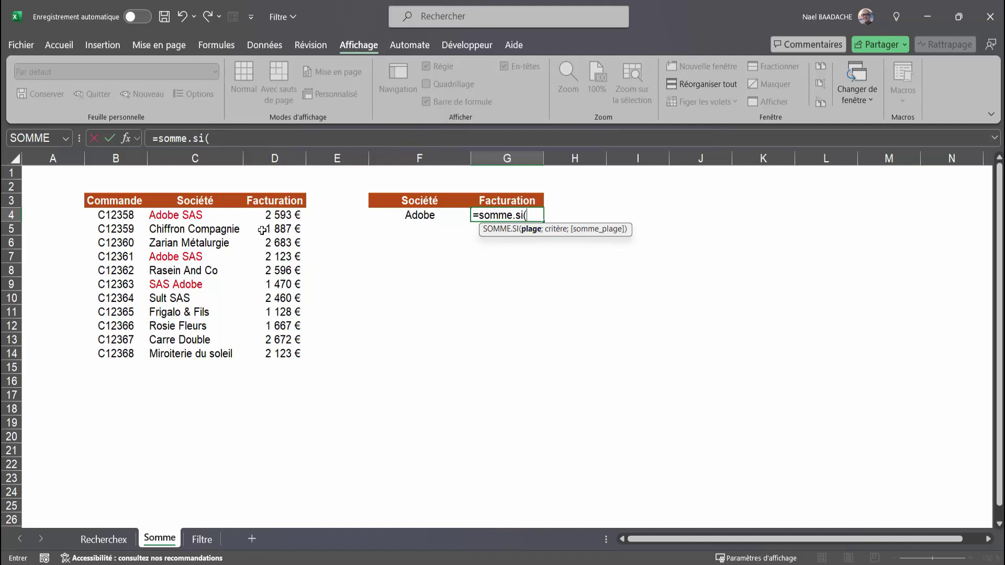
pyautogui.click(195, 216)
pyautogui.moveTo(195, 227); pyautogui.dragTo(195, 356)
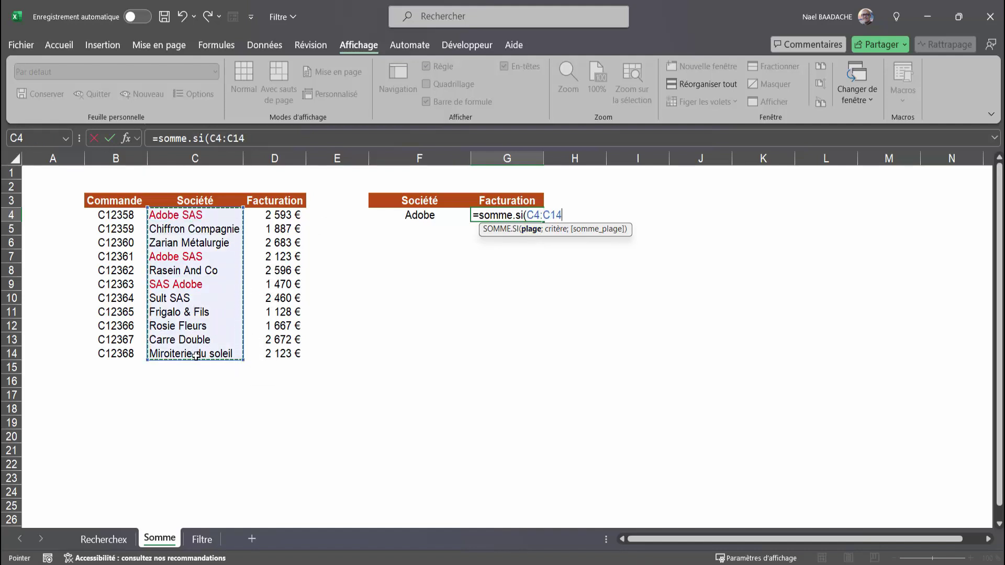
pyautogui.write(';')
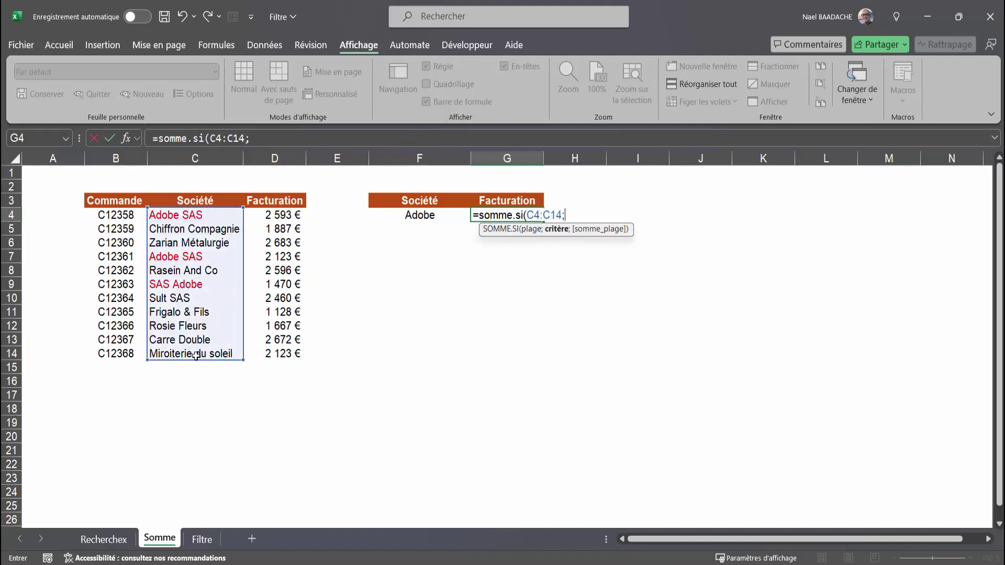
# Complete the SOMME.SI formula with the criterion F4&"*" and the sum range D4:D14.
pyautogui.click(422, 216)
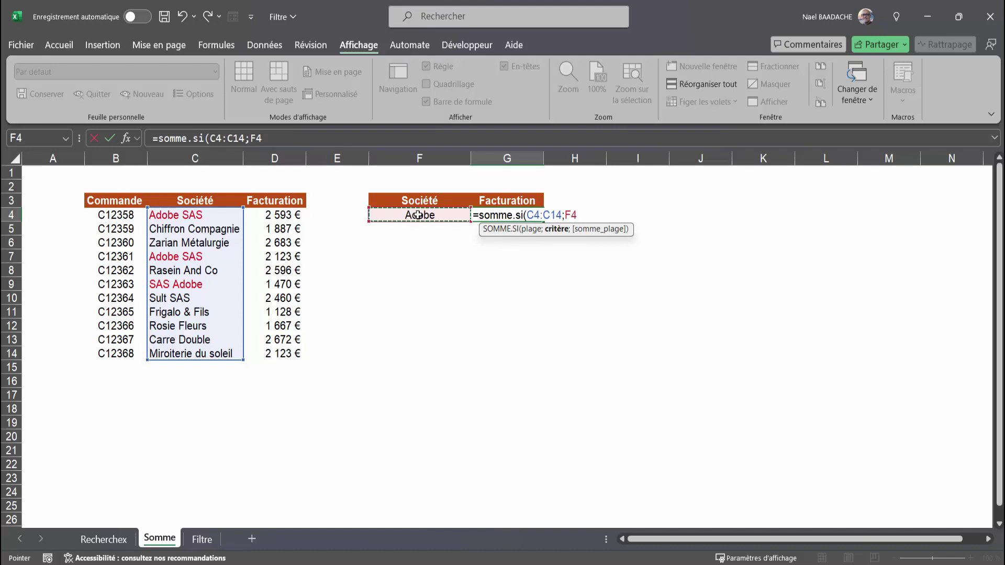
pyautogui.write('&')
pyautogui.write('"')
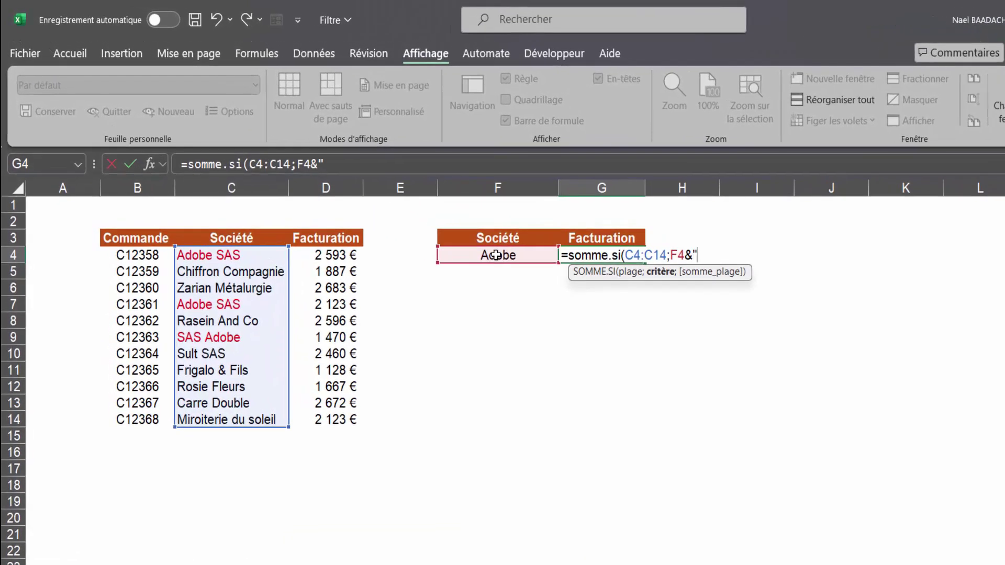
pyautogui.press('BackSpace')
pyautogui.press('BackSpace')
pyautogui.write('*')
pyautogui.write('";')
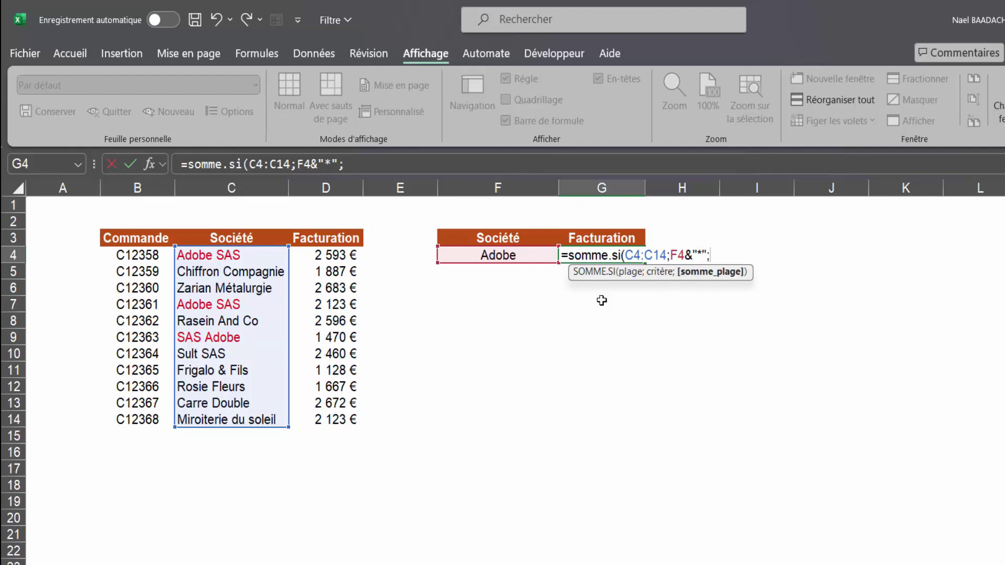
pyautogui.moveTo(322, 256); pyautogui.dragTo(325, 414)
pyautogui.write(')')
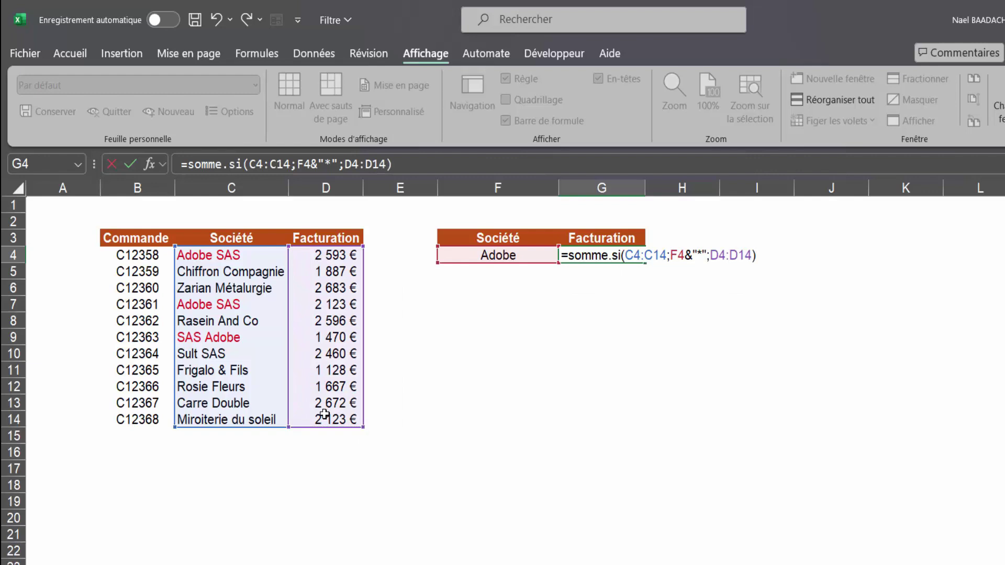
pyautogui.press('Return')
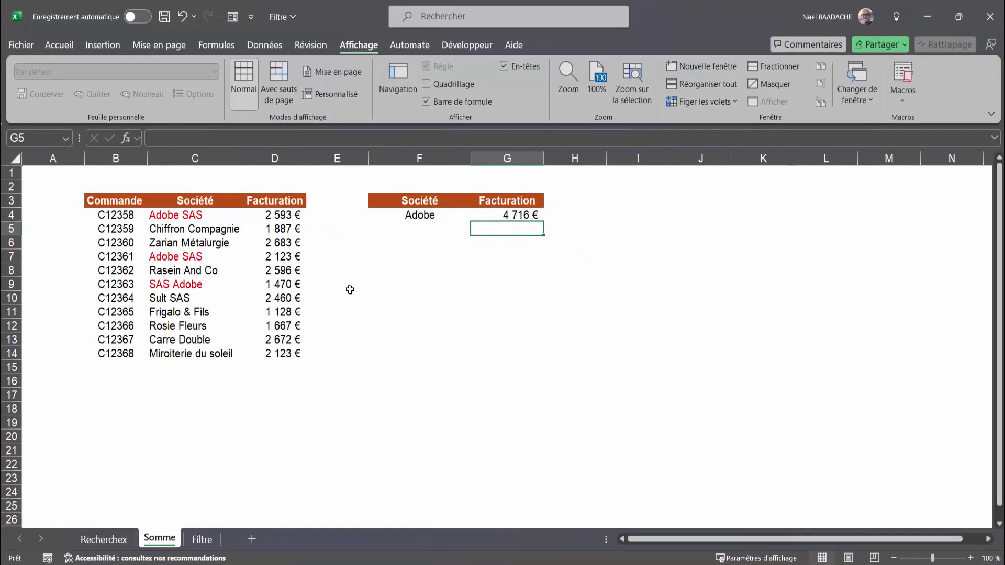
# Total the Adobe billing amounts in D4, D7 and D9 by selecting them together, for comparison with the G4 result.
pyautogui.click(283, 218)
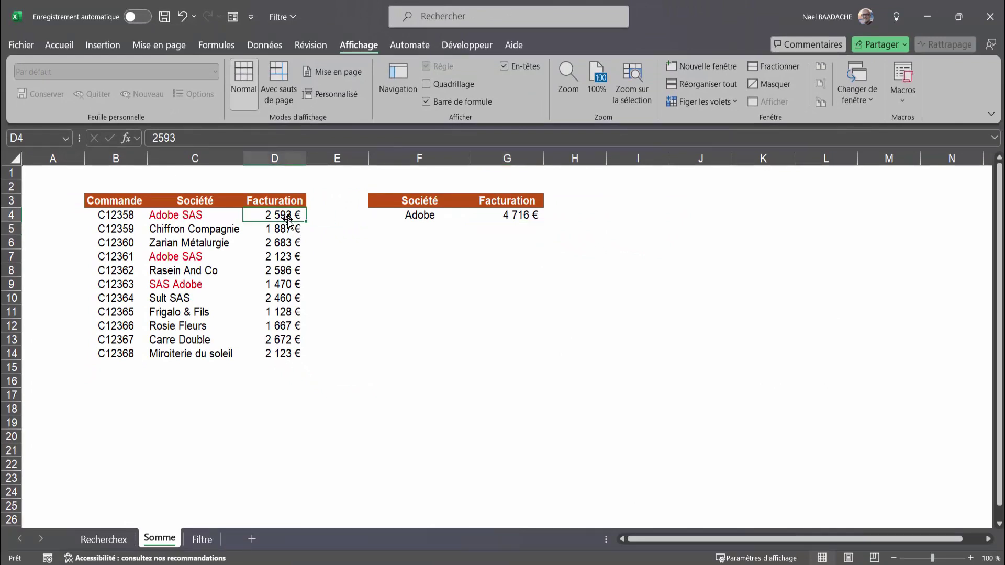
pyautogui.keyDown('ctrl'); pyautogui.click(272, 260); pyautogui.keyUp('ctrl')
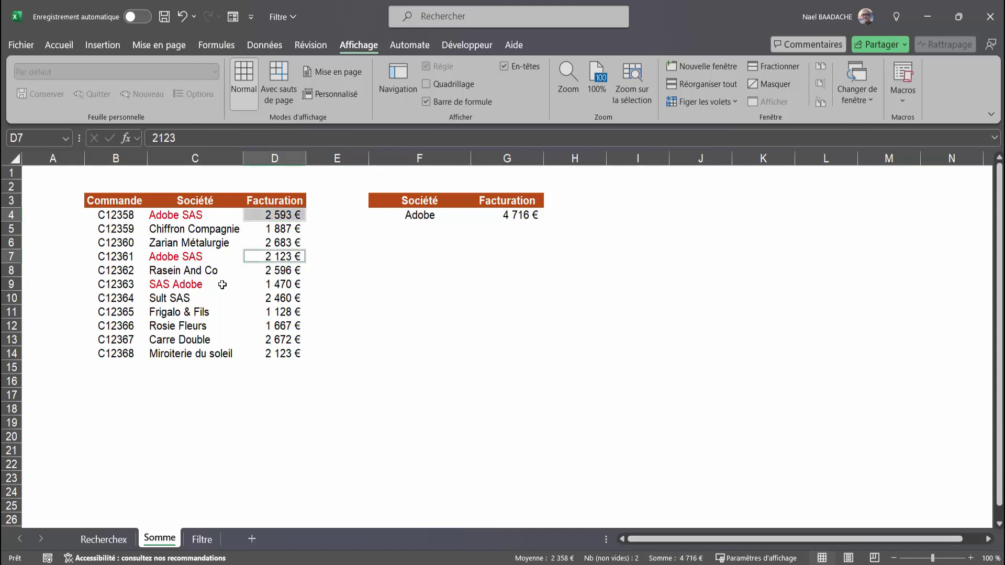
pyautogui.keyDown('ctrl'); pyautogui.click(281, 288); pyautogui.keyUp('ctrl')
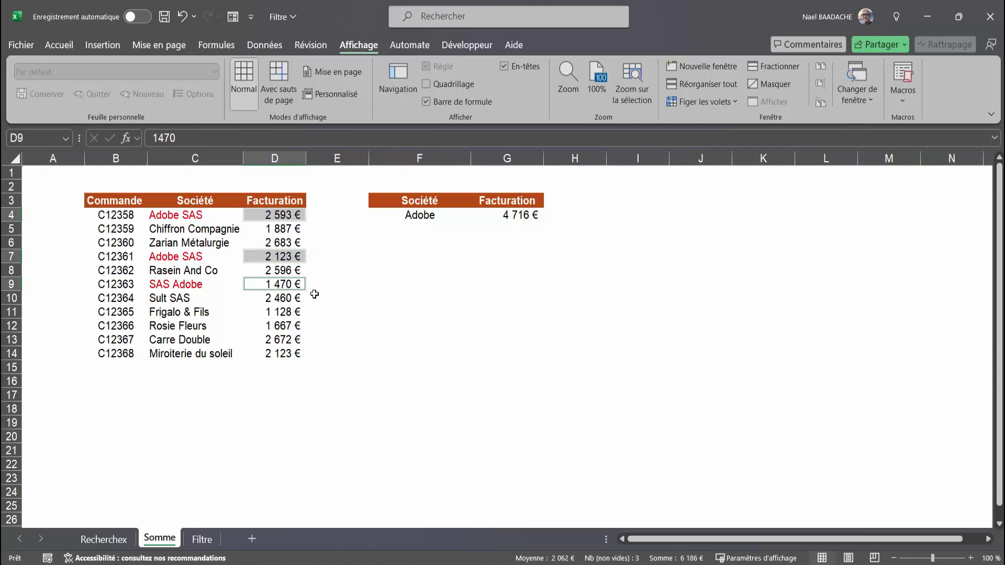
pyautogui.click(505, 369)
# Edit the SOMME.SI formula in G4 by adding "*"& before F4, so the criterion reads "*"&F4&"*".
pyautogui.click(520, 218)
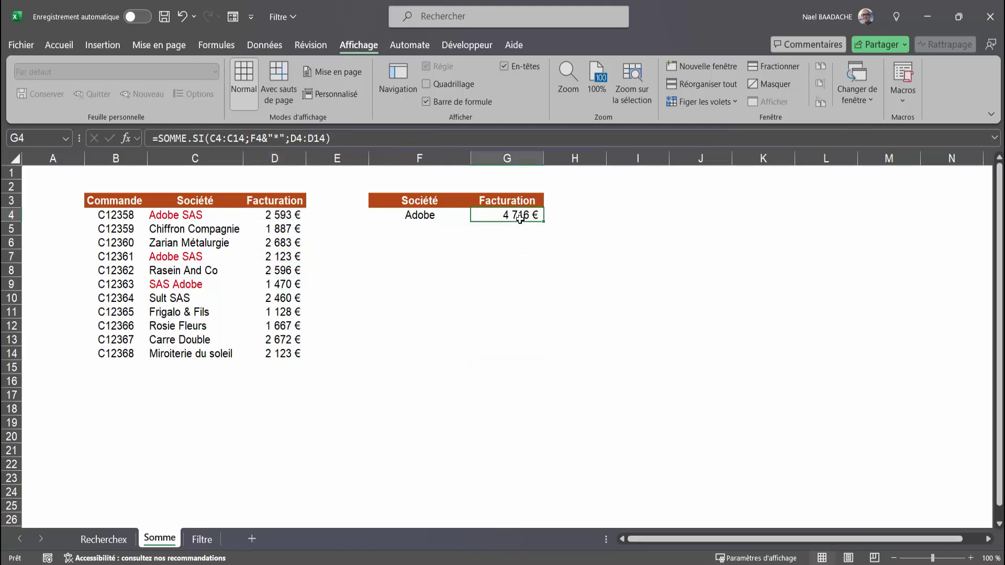
pyautogui.doubleClick(520, 213)
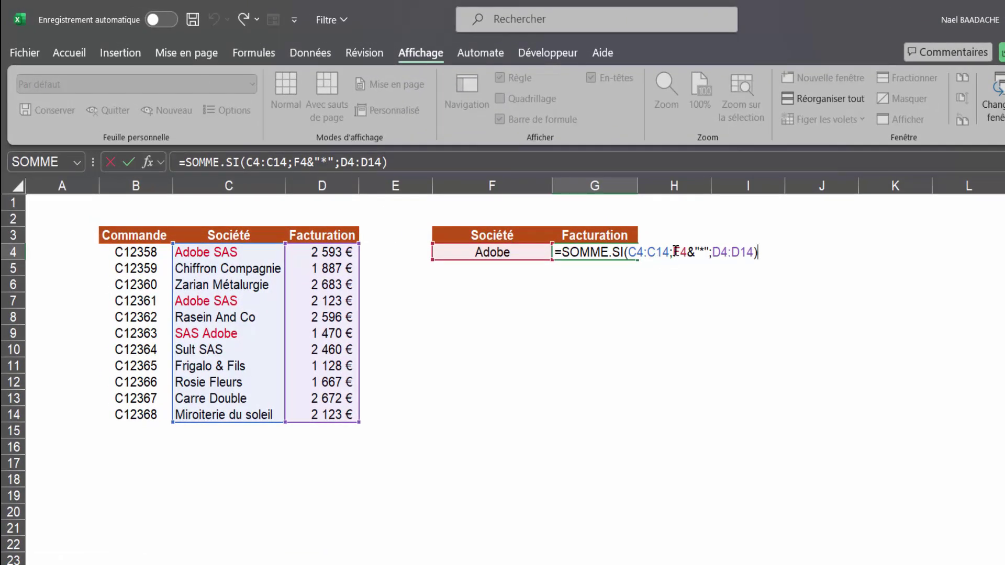
pyautogui.click(674, 252)
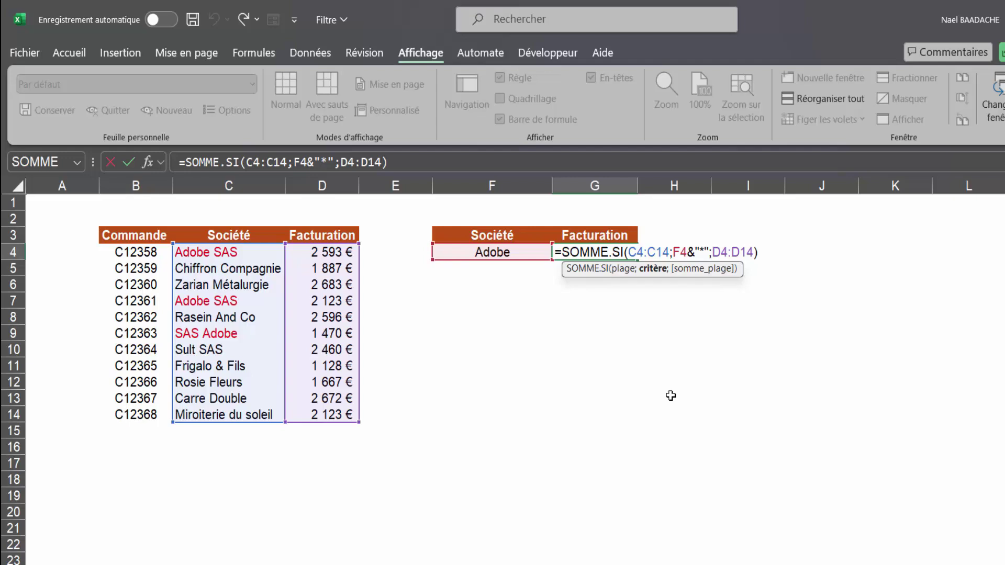
pyautogui.write('"*"')
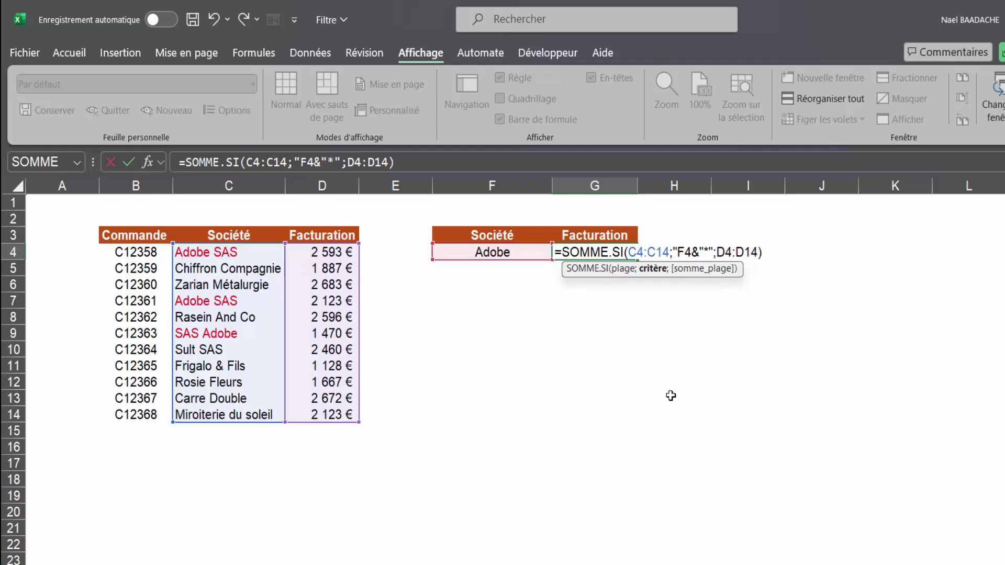
pyautogui.write('&')
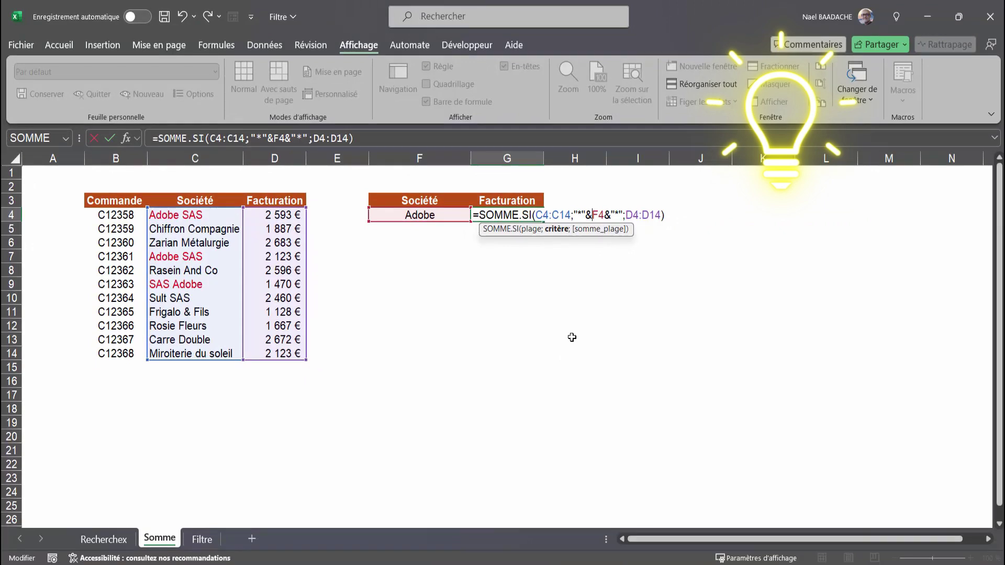
pyautogui.press('Return')
pyautogui.click(511, 213)
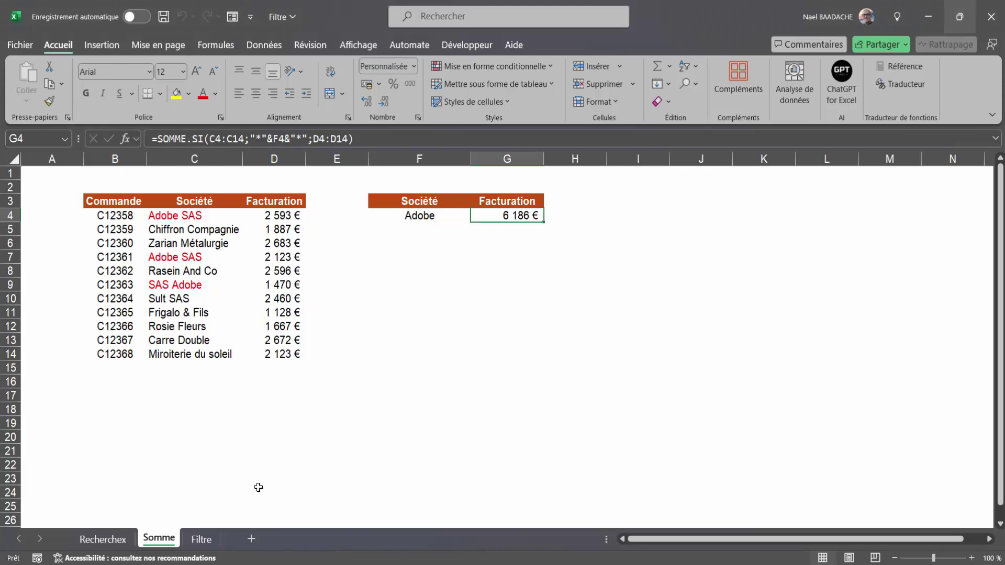
# Switch to the Filtre sheet and set the recap's vendor in H4 to Vendeur2.
pyautogui.click(201, 540)
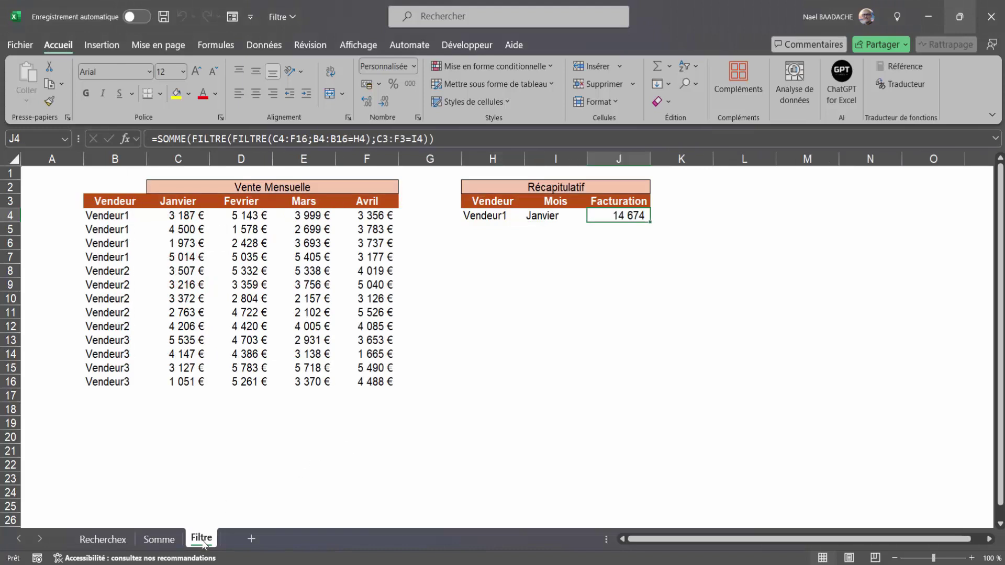
pyautogui.click(479, 310)
pyautogui.click(487, 218)
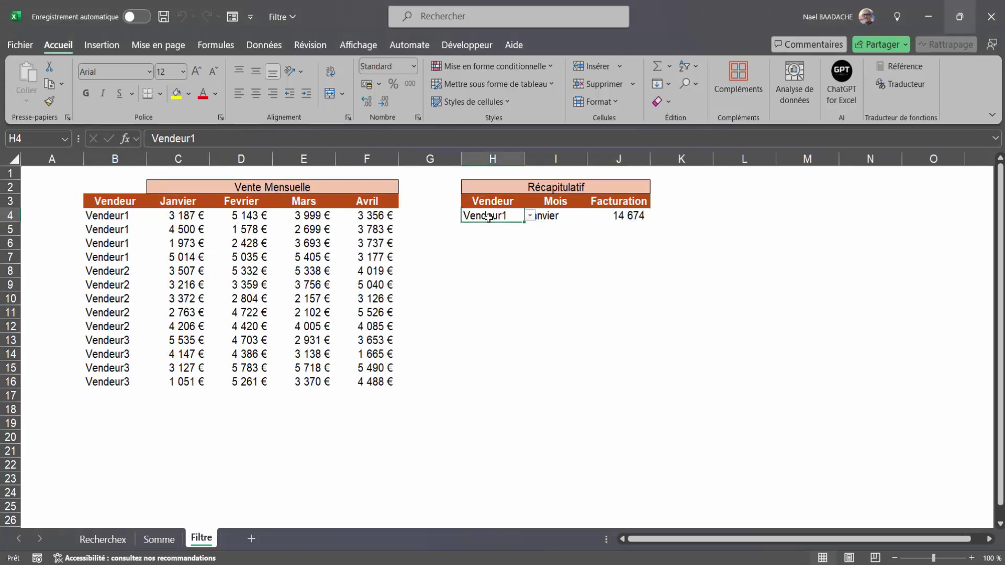
pyautogui.click(530, 216)
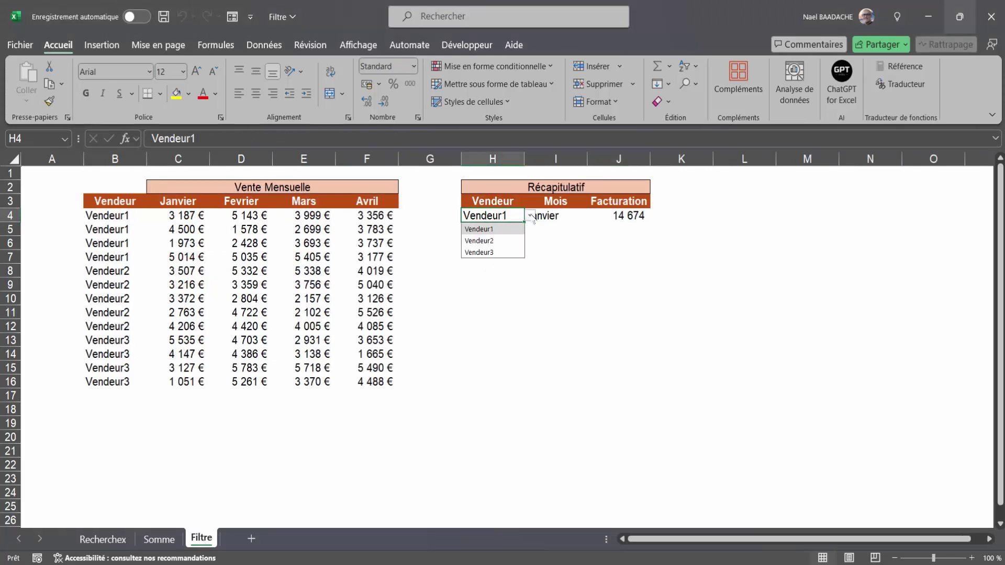
pyautogui.click(479, 240)
# Set the recap's month in I4 to Fevrier.
pyautogui.click(565, 220)
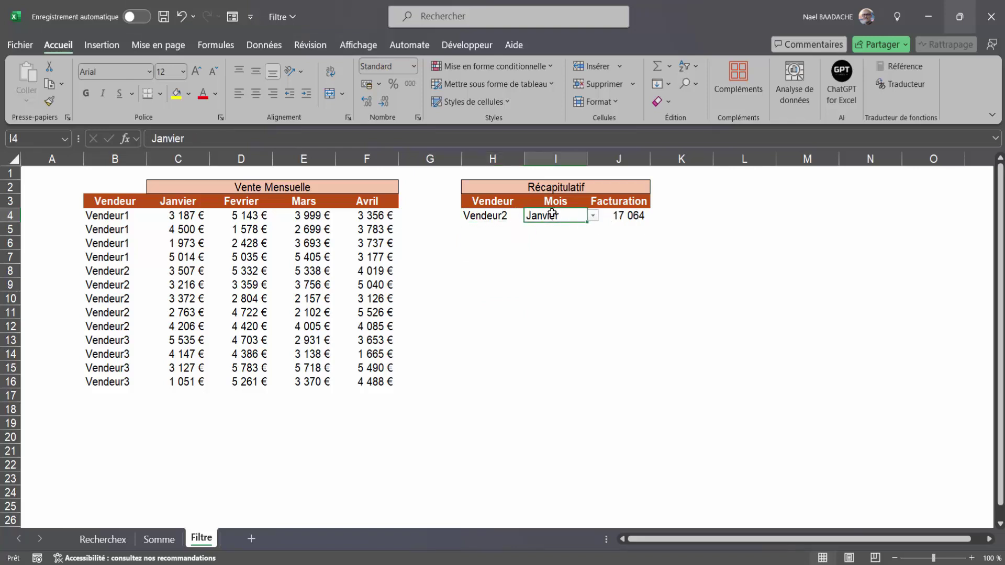
pyautogui.click(593, 216)
pyautogui.click(556, 313)
pyautogui.click(559, 220)
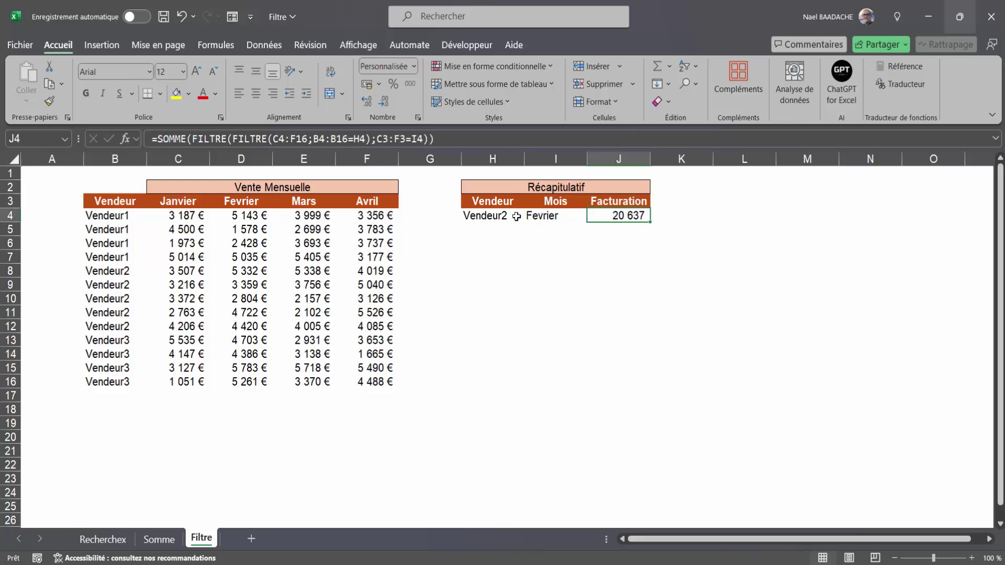
# Review the recap's vendor and month criteria, Vendeur1's January amounts in C4:C7, and the formula in J4.
pyautogui.click(484, 217)
pyautogui.click(550, 219)
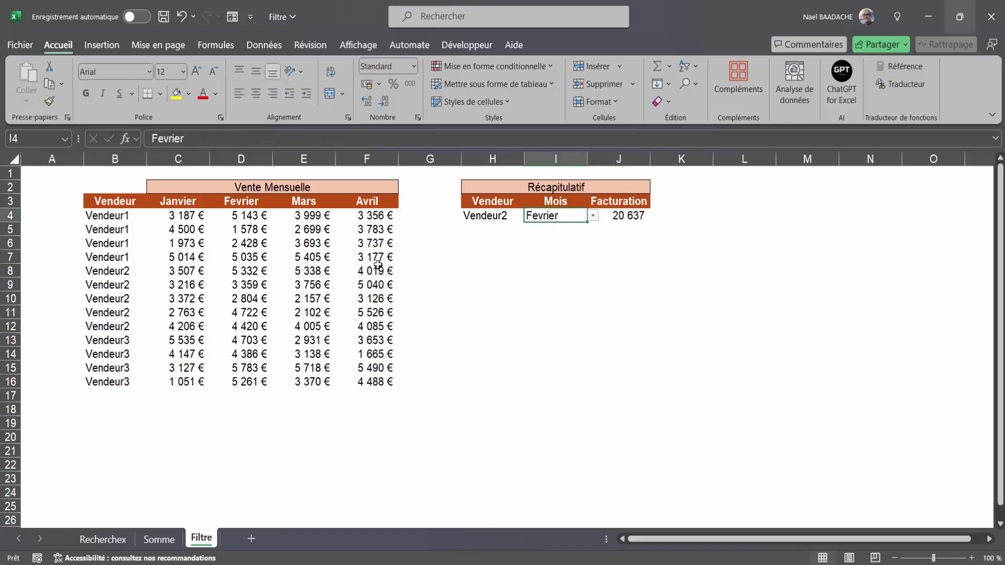
pyautogui.moveTo(182, 218); pyautogui.dragTo(185, 257)
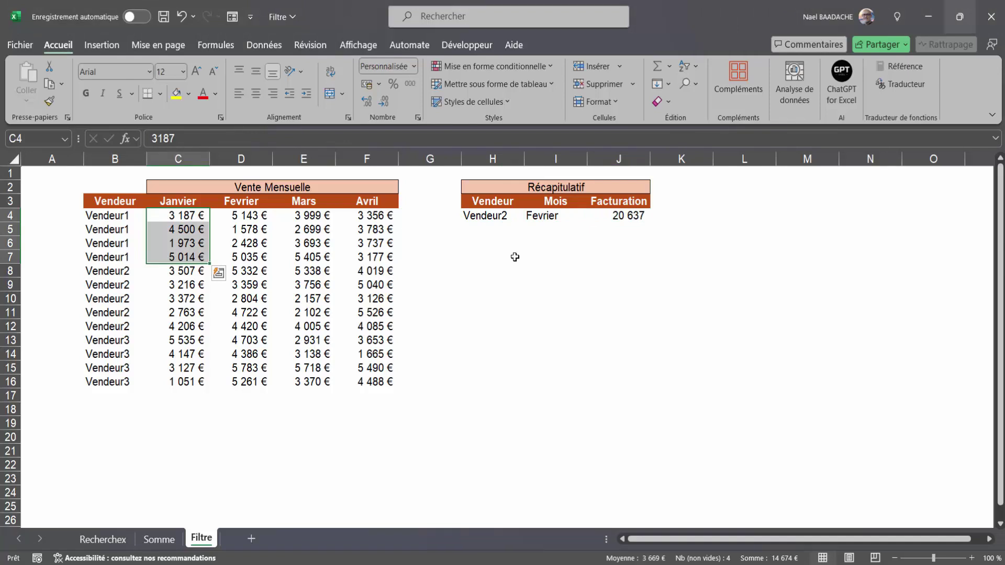
pyautogui.click(620, 216)
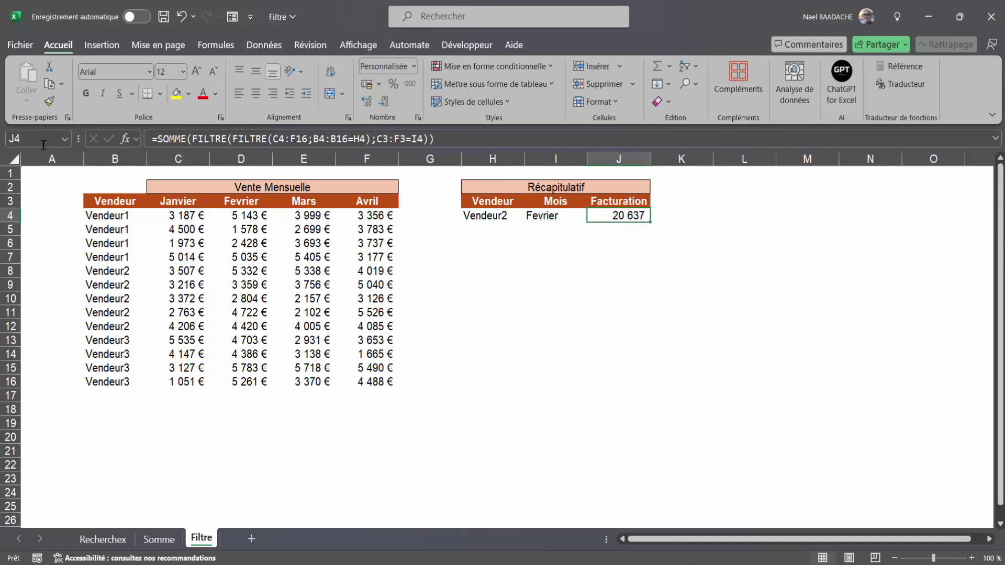
# In the Classeur1 workbook, begin a FILTRE formula in J4 with C4:F16 as the array.
pyautogui.click(628, 286)
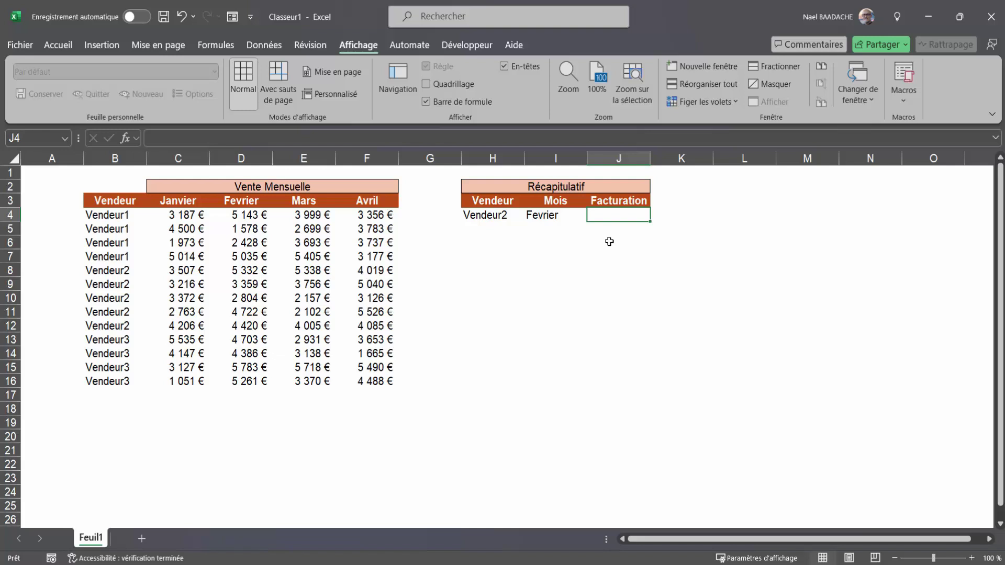
pyautogui.write('=fil')
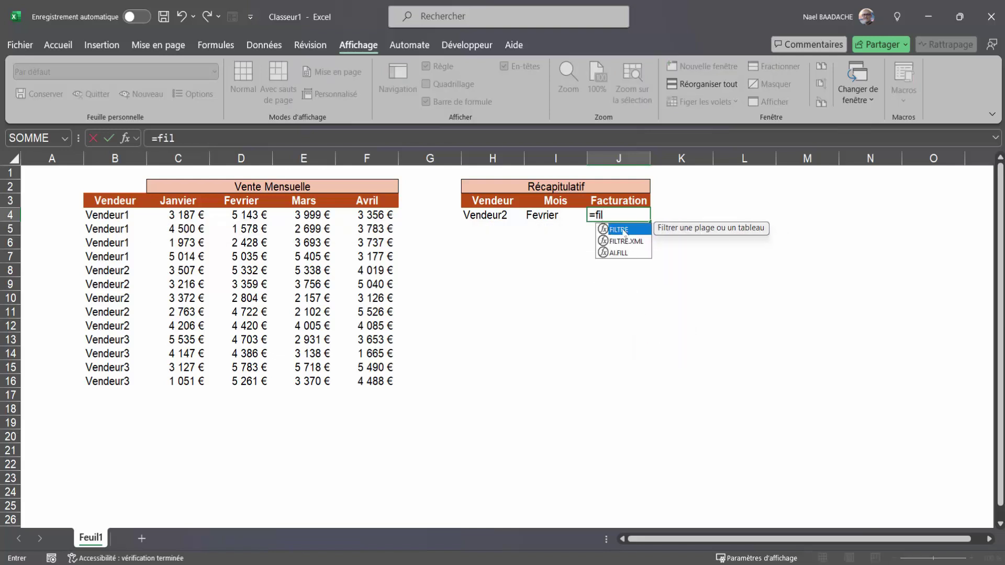
pyautogui.press('Tab')
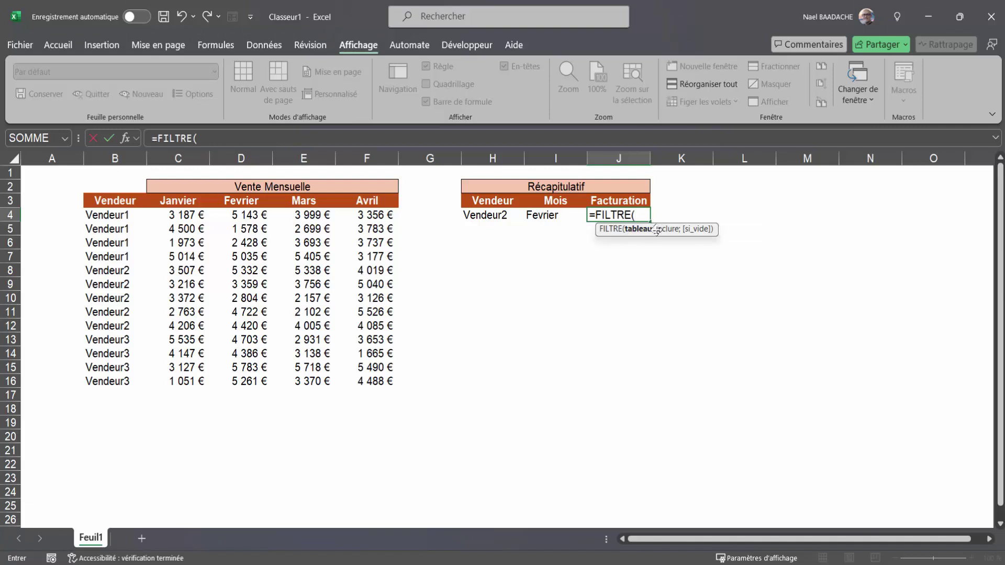
pyautogui.moveTo(654, 232); pyautogui.dragTo(657, 266)
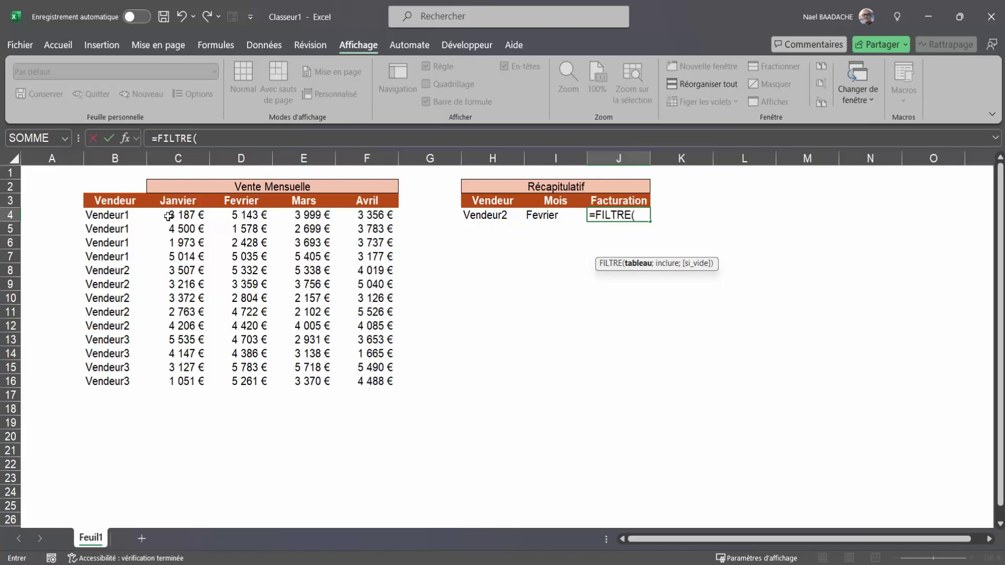
pyautogui.moveTo(168, 215); pyautogui.dragTo(366, 386)
pyautogui.write(';')
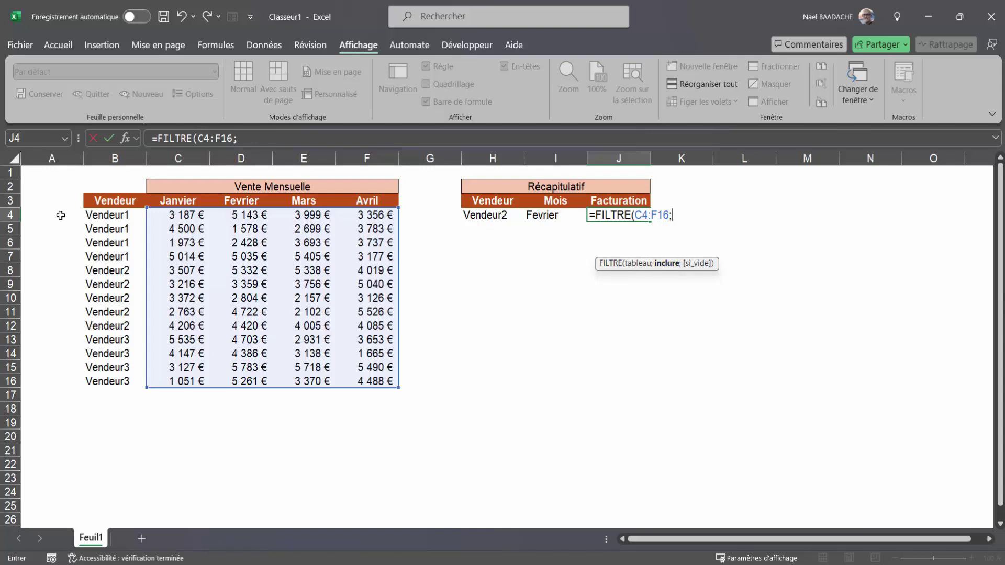
# Complete J4's formula with the condition B4:B16=H4 and compare its output with Vendeur2's amounts in C8:F12.
pyautogui.moveTo(99, 215); pyautogui.dragTo(92, 386)
pyautogui.write('=')
pyautogui.click(503, 217)
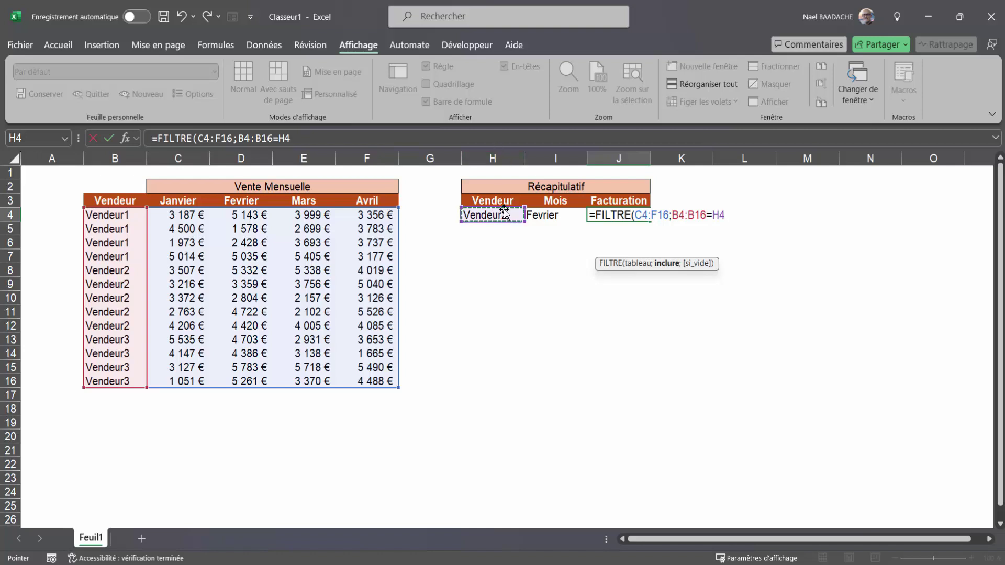
pyautogui.write(')')
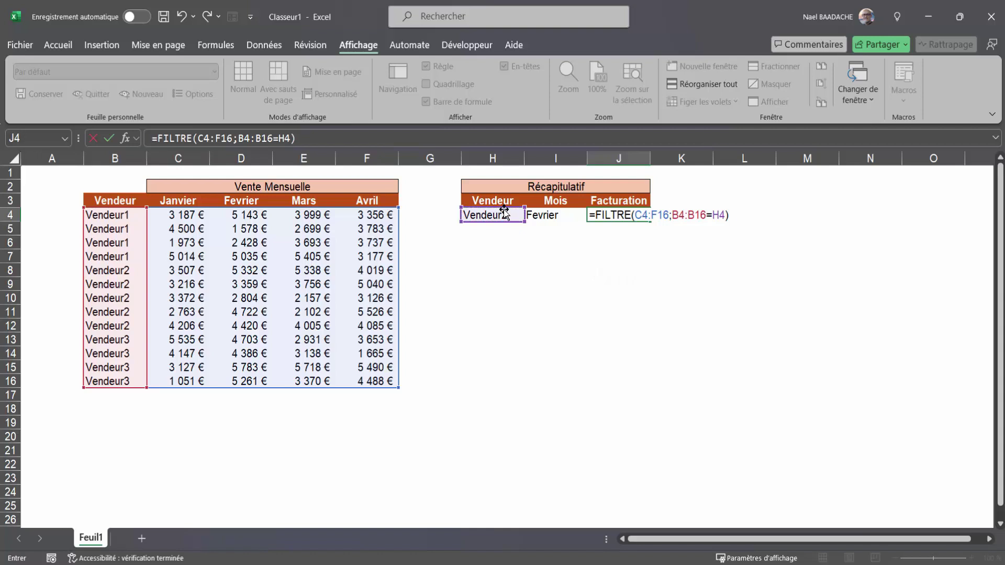
pyautogui.press('Return')
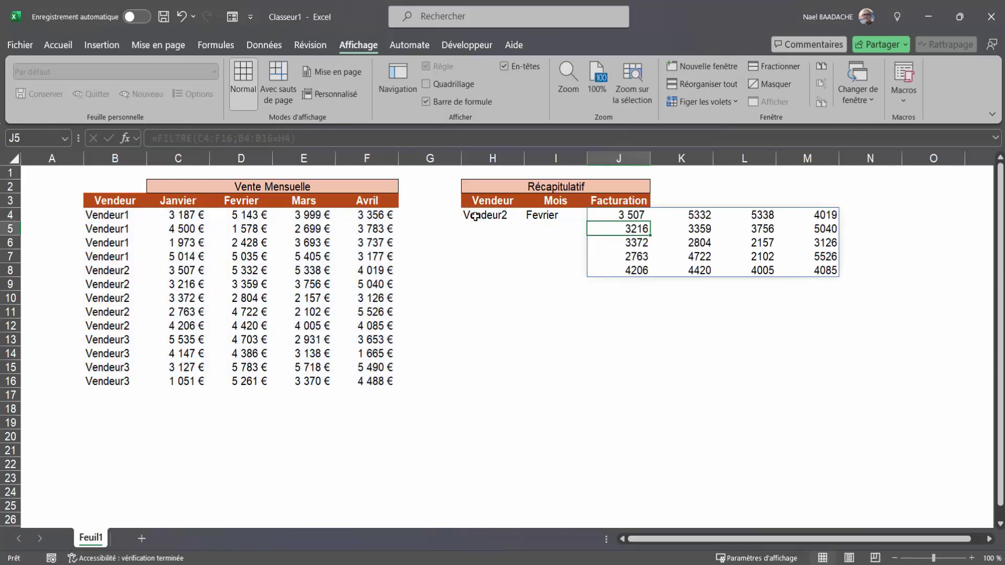
pyautogui.click(186, 273)
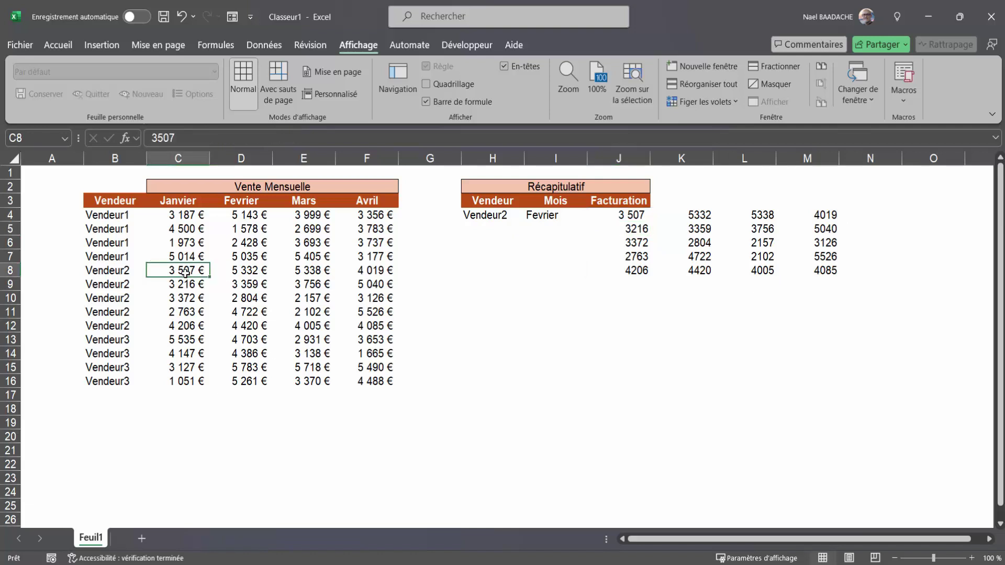
pyautogui.moveTo(186, 273); pyautogui.dragTo(381, 331)
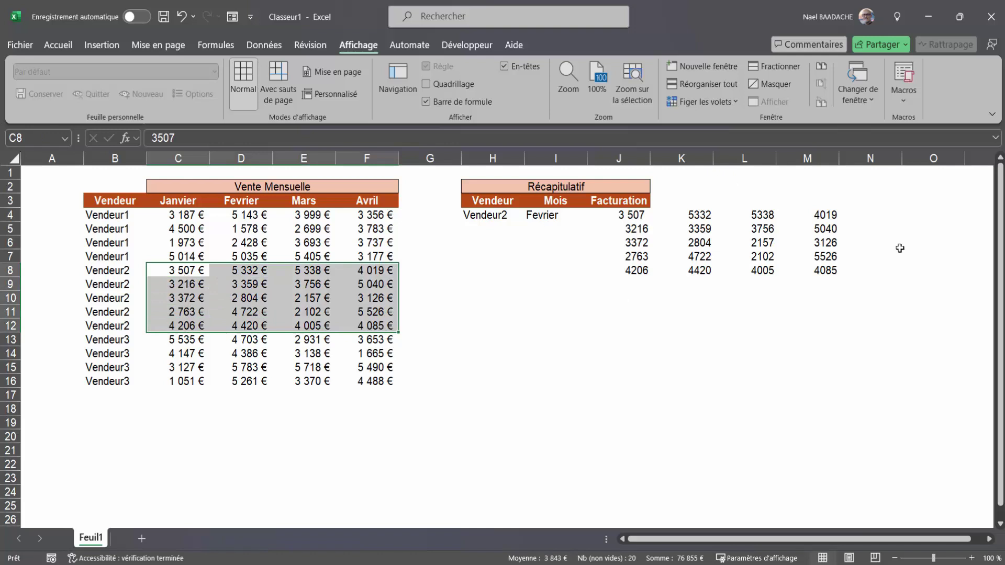
# Nest J4's existing FILTRE as the array of a new outer FILTRE function.
pyautogui.click(620, 214)
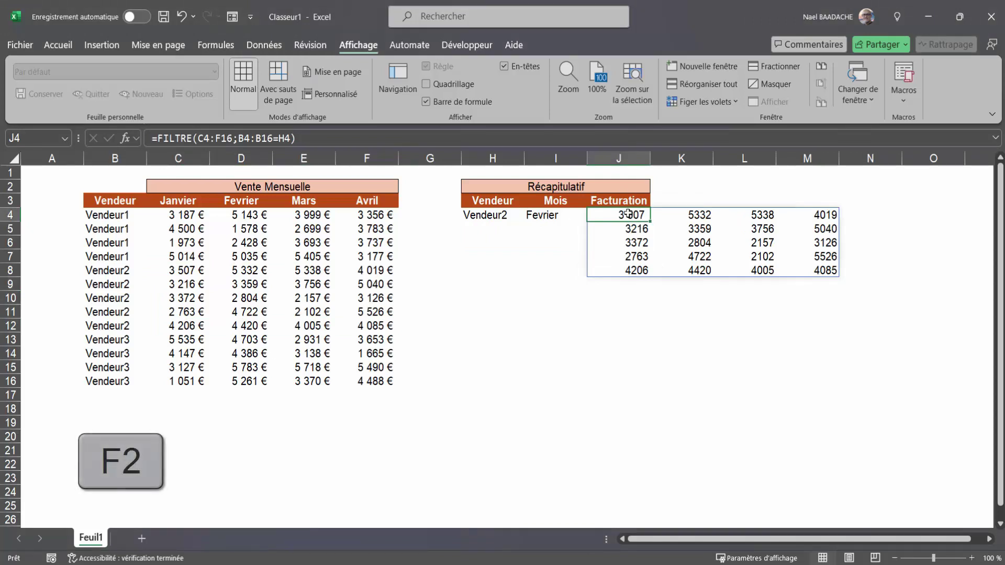
pyautogui.press('F2')
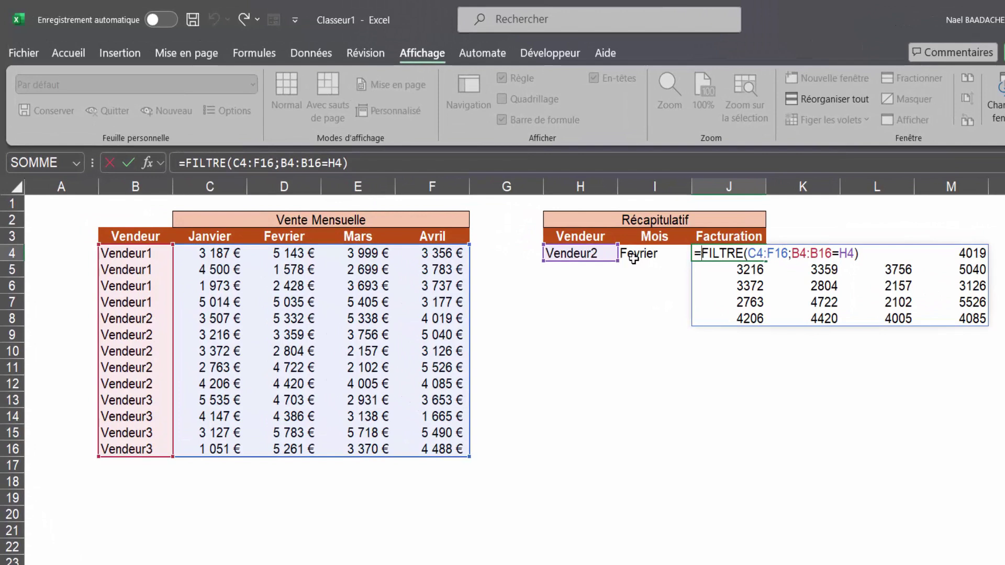
pyautogui.write('FIL')
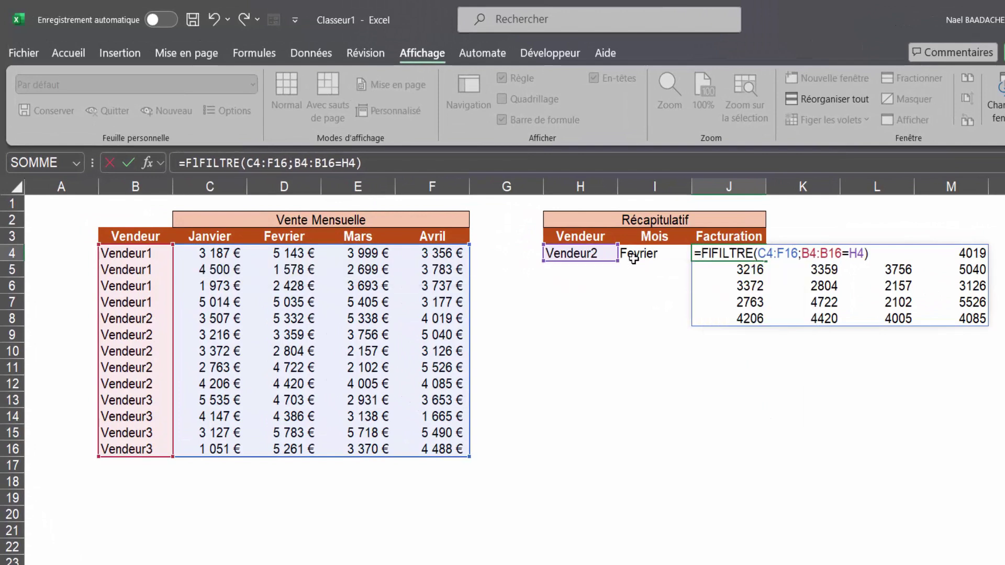
pyautogui.press('BackSpace')
pyautogui.press('BackSpace')
pyautogui.doubleClick(728, 352)
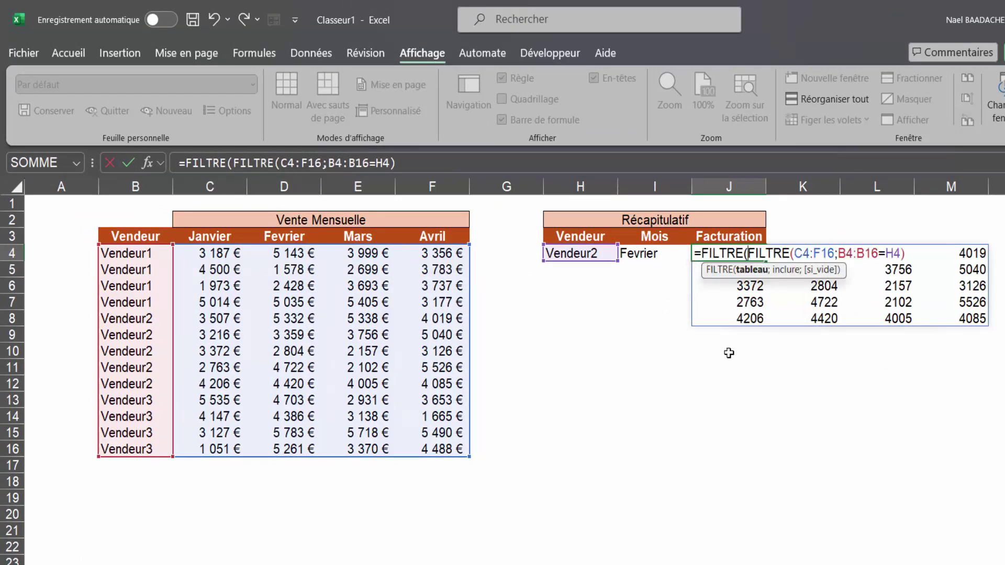
pyautogui.click(876, 254)
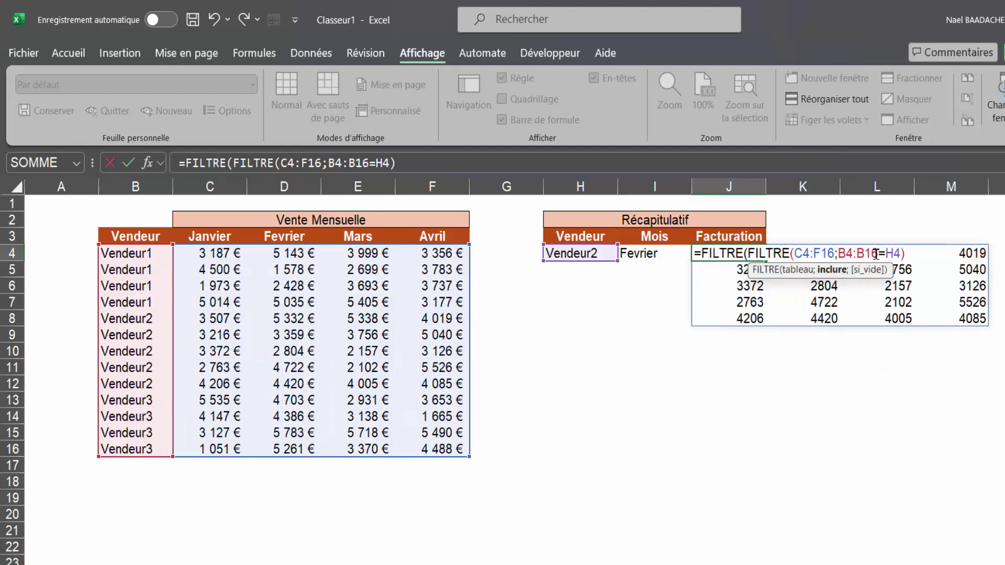
# Give the outer FILTRE in J4 the month condition C3:F3=I4 and validate the formula.
pyautogui.click(907, 255)
pyautogui.write(';')
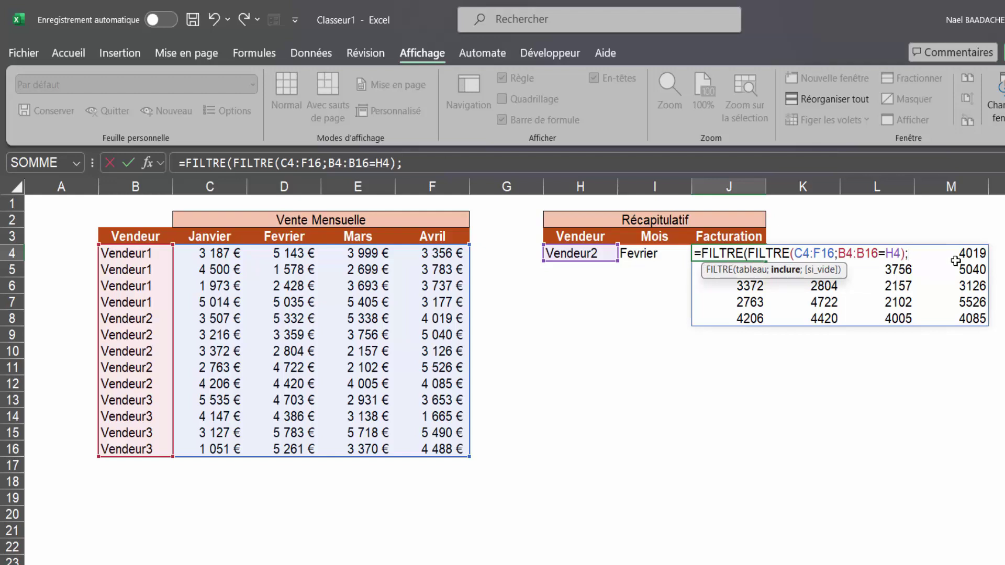
pyautogui.moveTo(194, 236); pyautogui.dragTo(433, 236)
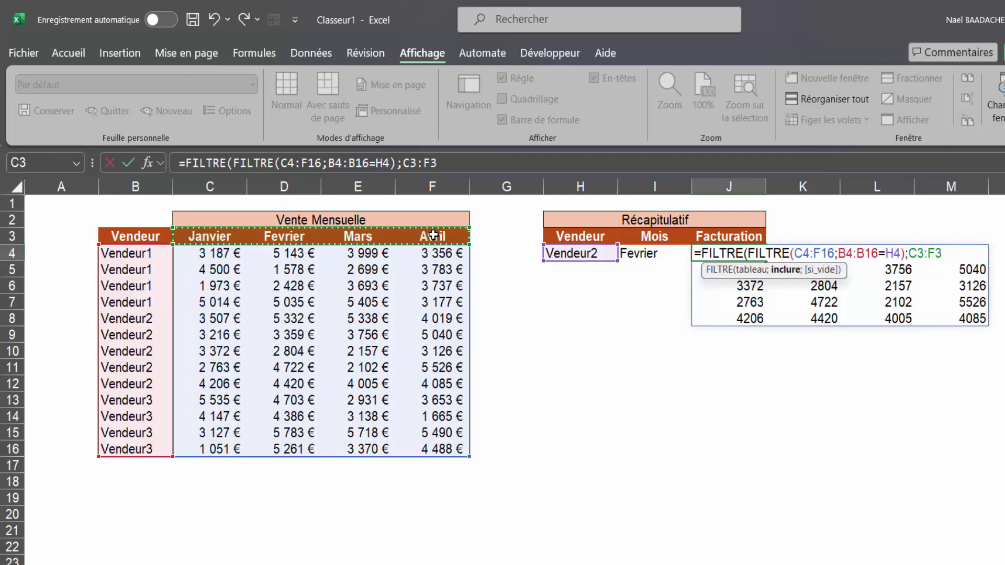
pyautogui.write('=')
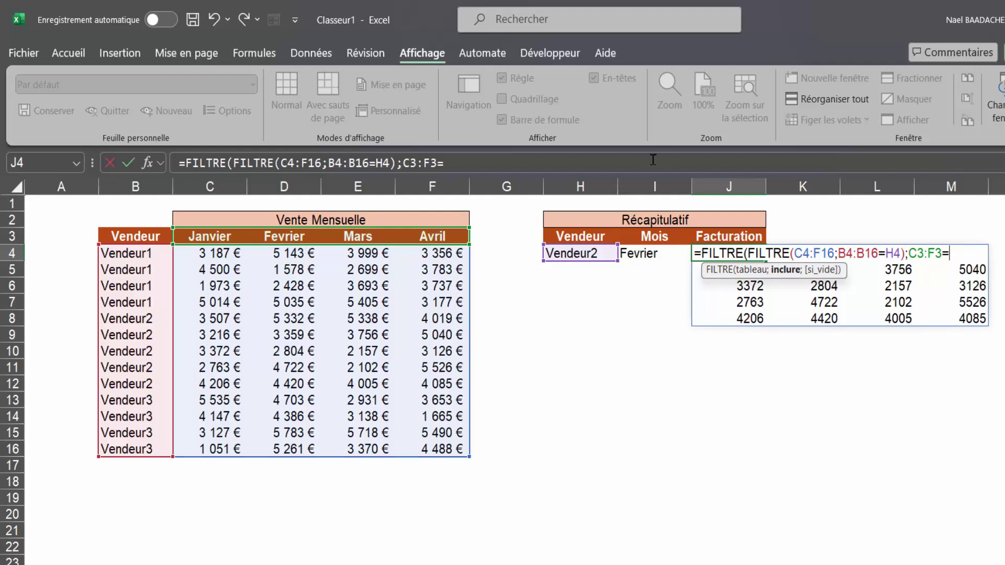
pyautogui.click(648, 262)
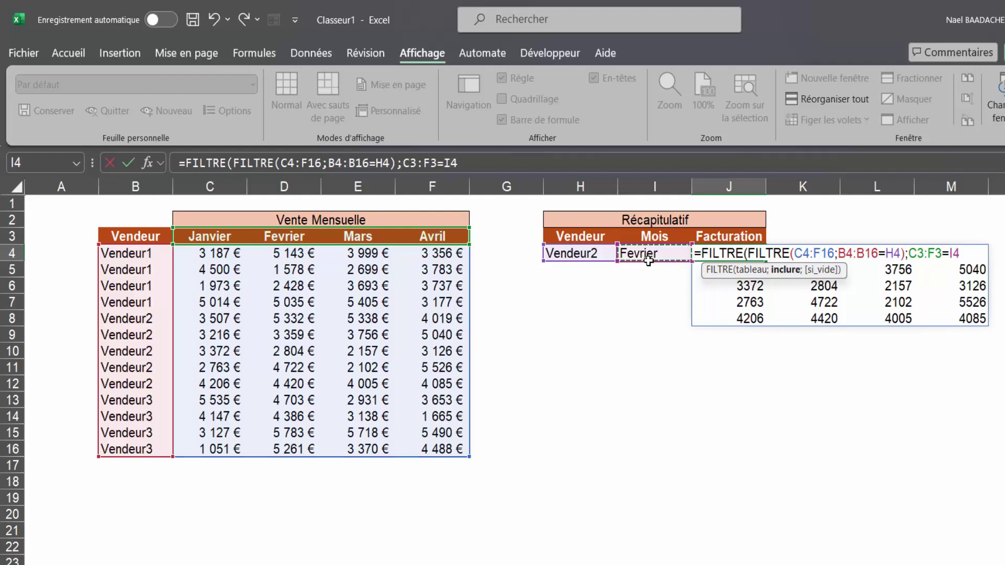
pyautogui.write('))')
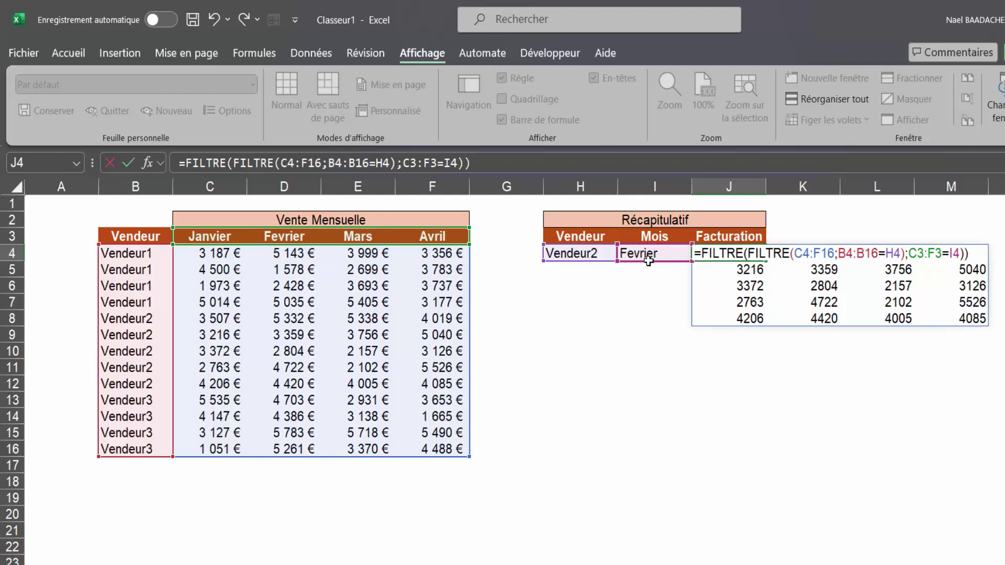
pyautogui.press('Return')
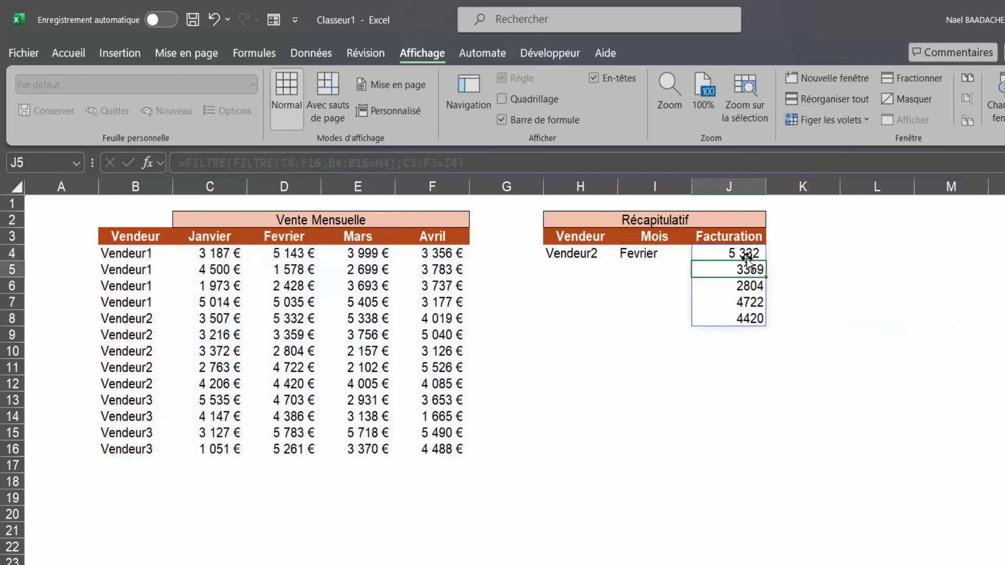
# Check the criteria in H4 and I4 and the J4 formula against Vendeur2's February amounts in D8:D12.
pyautogui.click(589, 256)
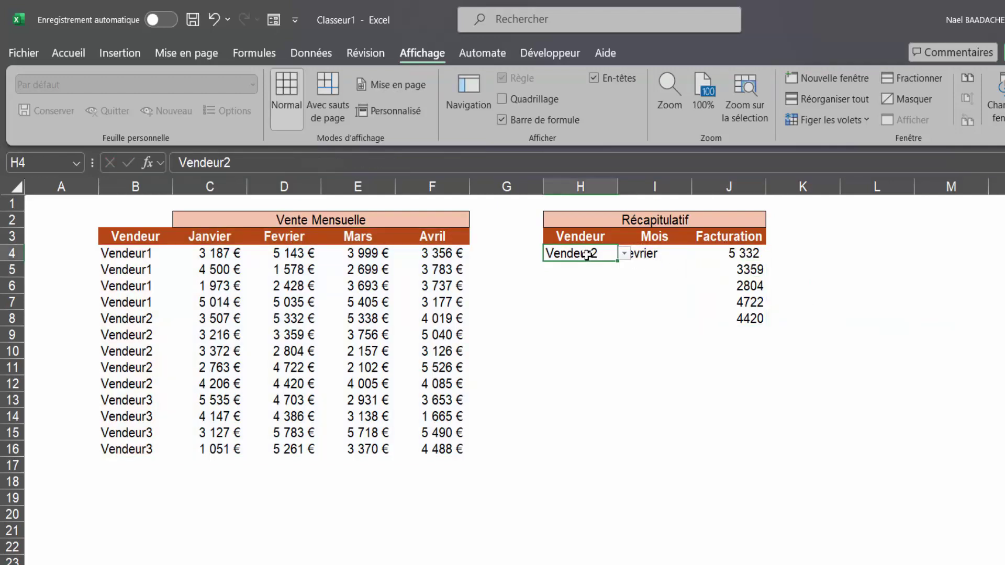
pyautogui.click(665, 253)
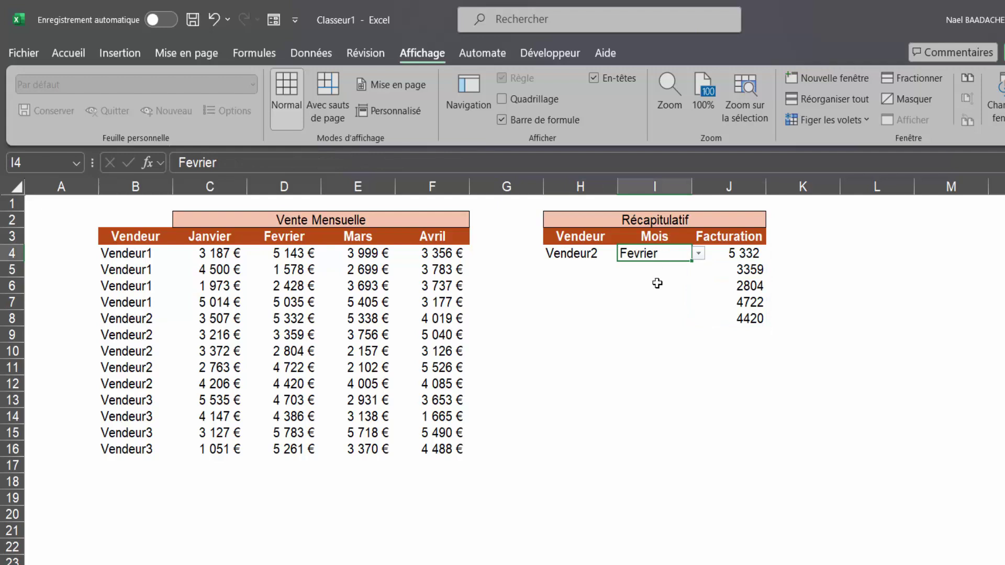
pyautogui.click(749, 253)
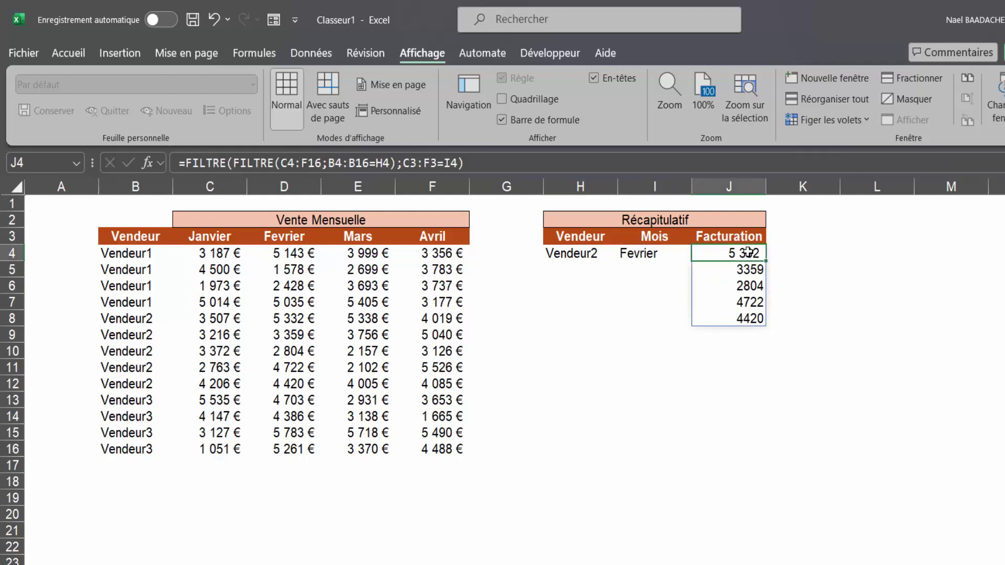
pyautogui.click(280, 319)
pyautogui.moveTo(282, 319); pyautogui.dragTo(277, 378)
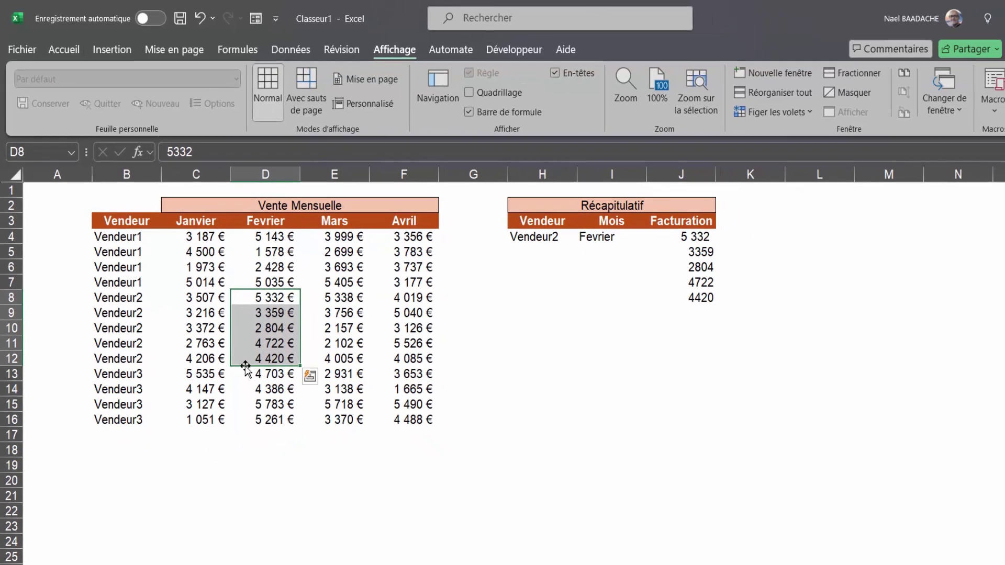
# Wrap the nested filters in J4 with SOMME, giving =SOMME(FILTRE(FILTRE(C4:F16;B4:B16=H4);C3:F3=I4)).
pyautogui.click(700, 236)
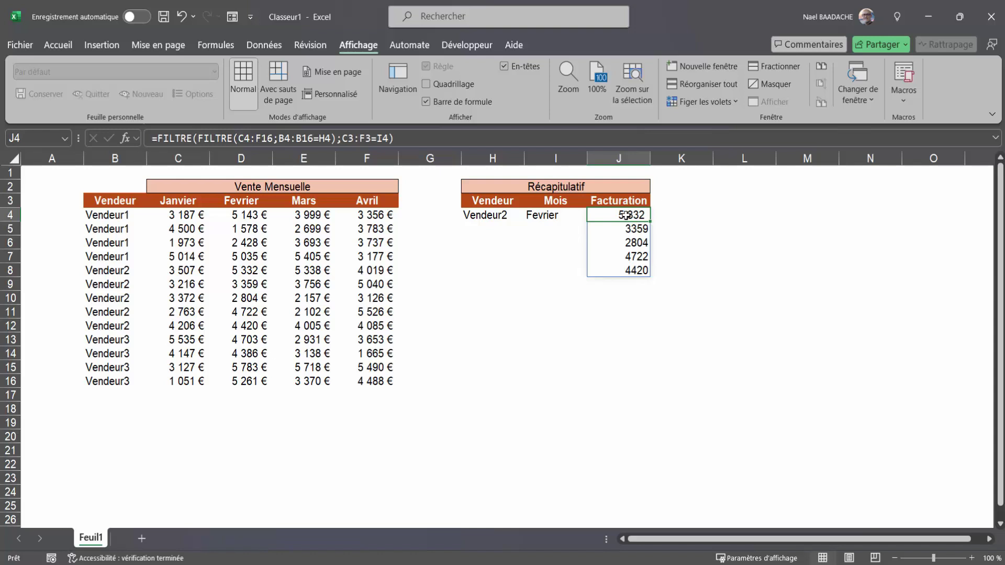
pyautogui.doubleClick(627, 215)
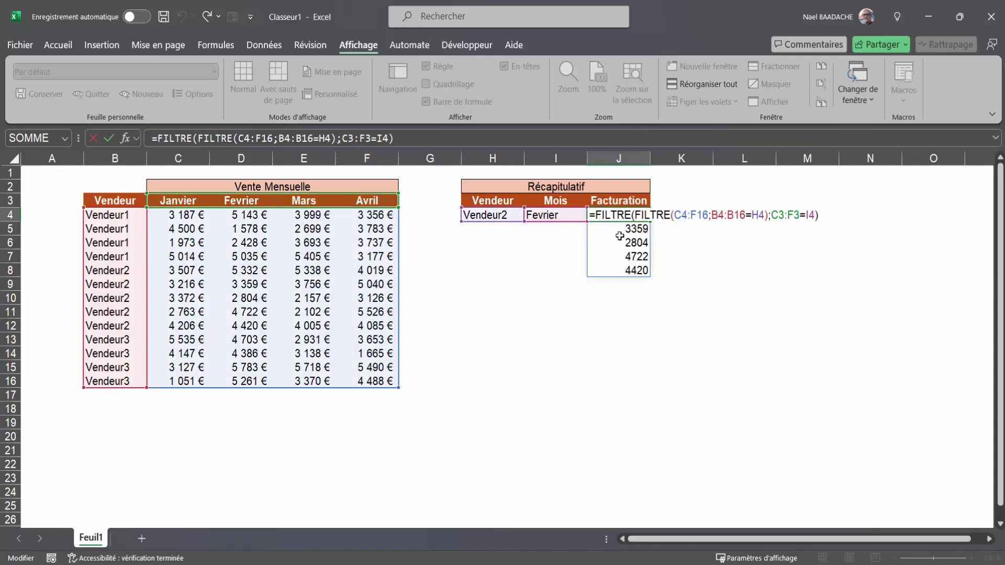
pyautogui.write('somme(')
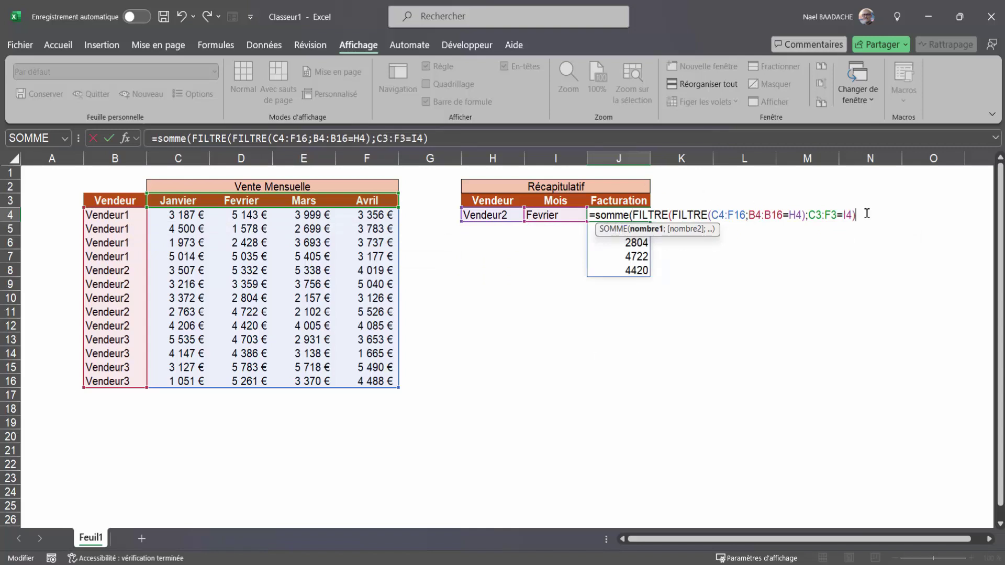
pyautogui.press('Return')
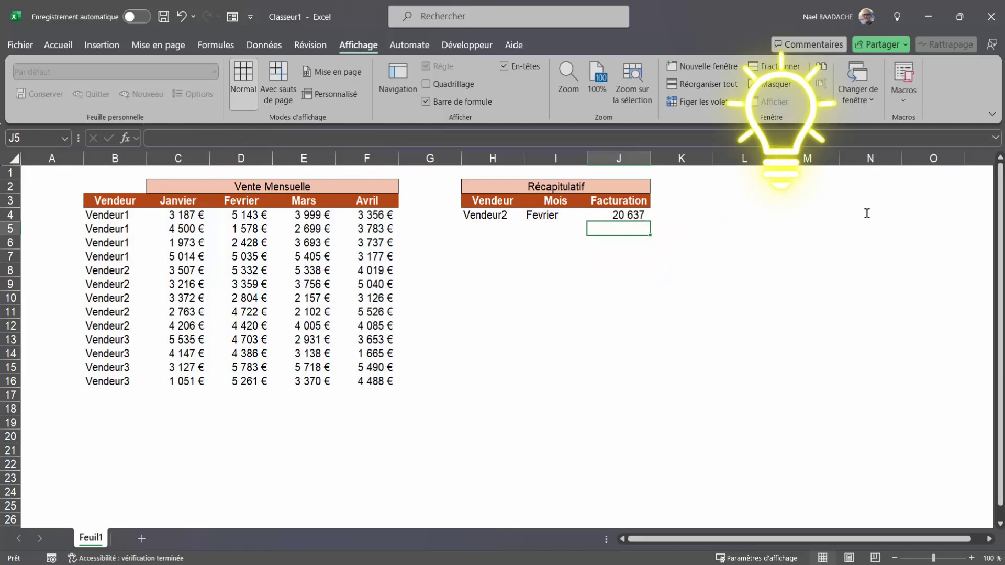
pyautogui.press('Up')
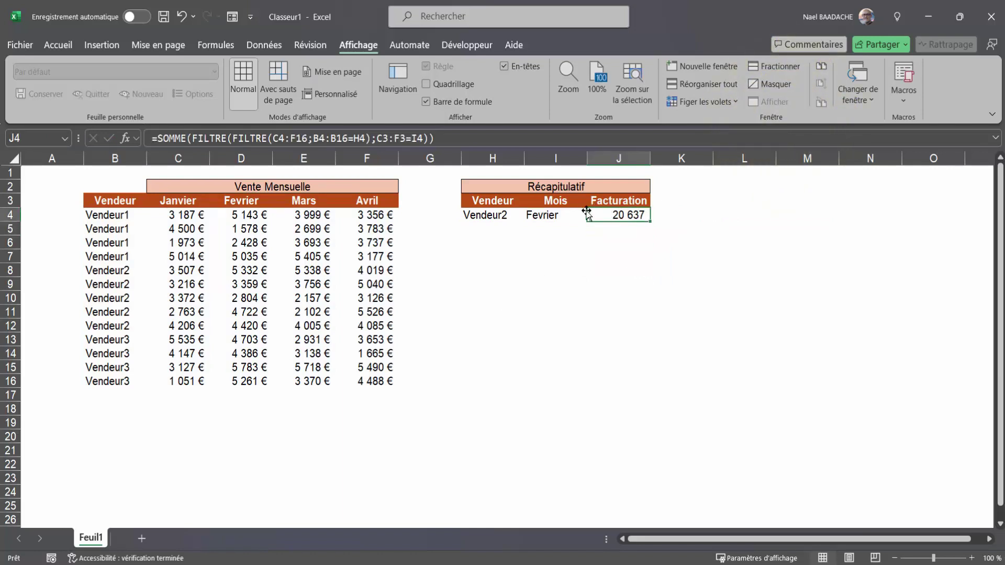
# Verify the Facturation total against the sum of Vendeur2's February amounts in D8:D12.
pyautogui.click(488, 220)
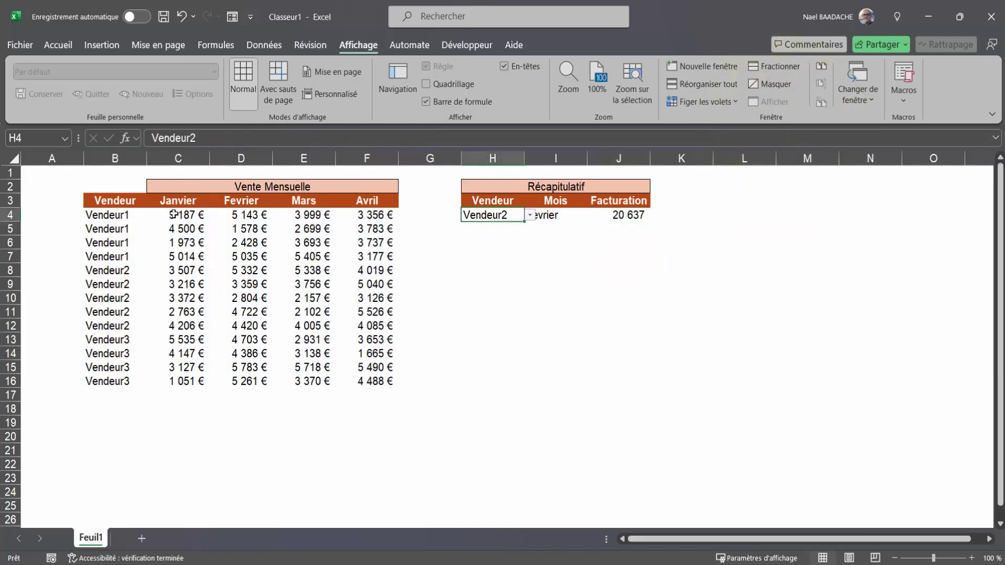
pyautogui.click(254, 272)
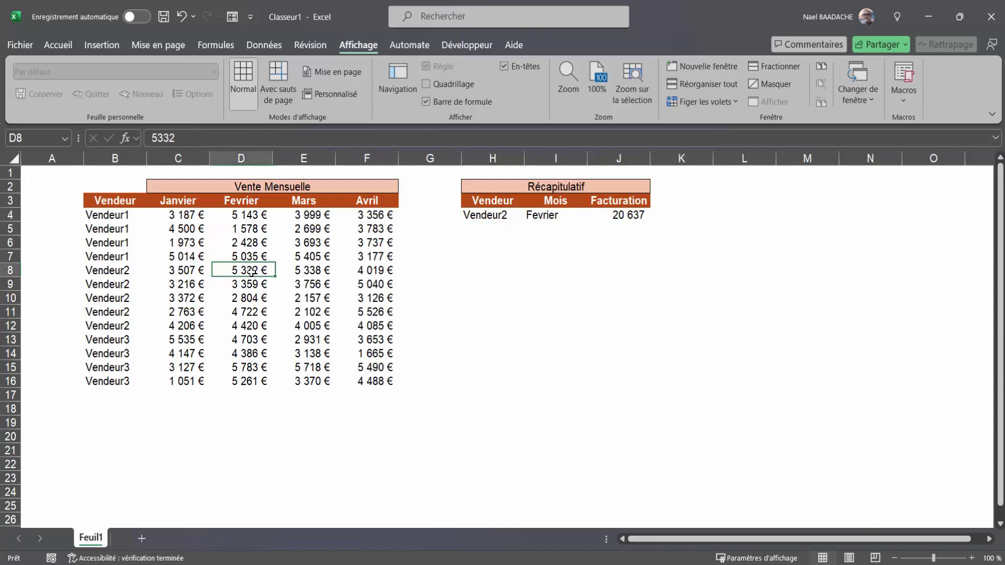
pyautogui.moveTo(255, 270); pyautogui.dragTo(256, 320)
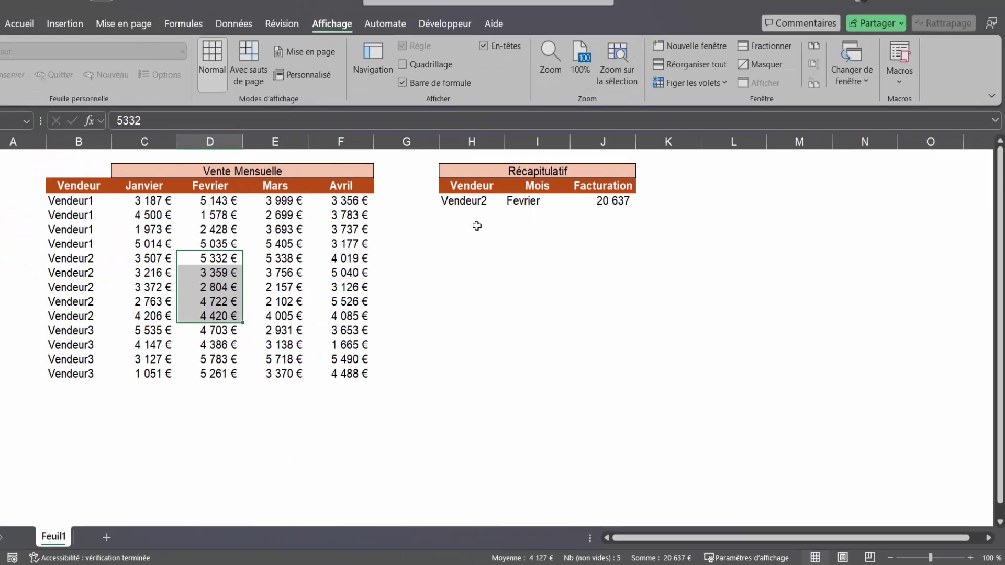
# Set the recap's vendor in H4 to Vendeur1 and its month in I4 to Janvier.
pyautogui.click(490, 212)
pyautogui.click(530, 215)
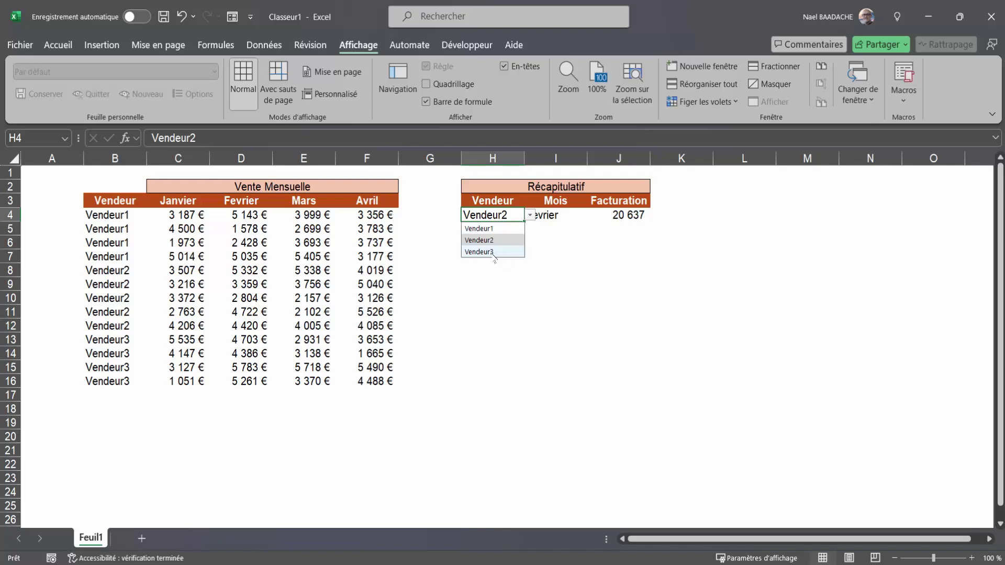
pyautogui.click(491, 229)
pyautogui.click(558, 215)
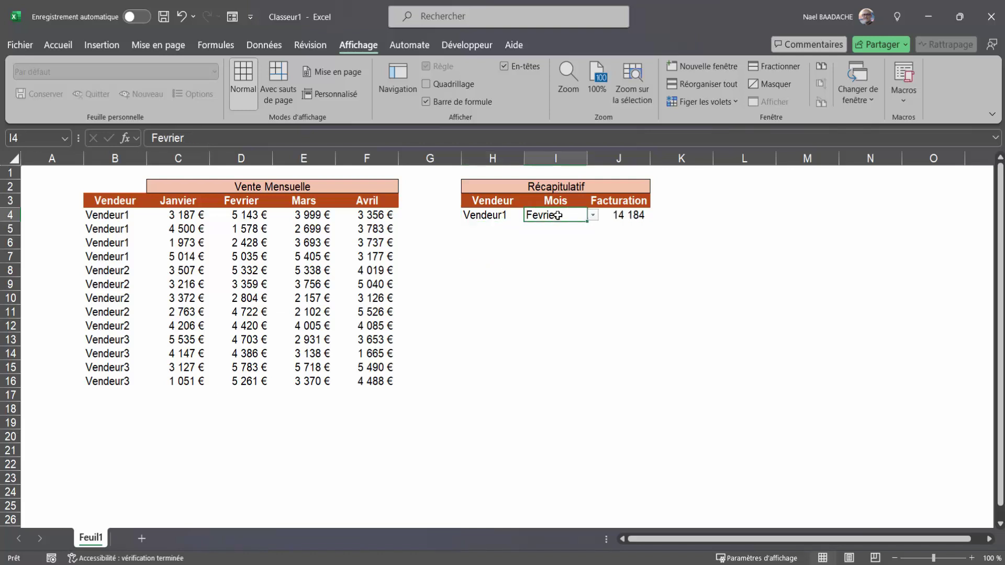
pyautogui.click(593, 215)
pyautogui.click(541, 229)
# Compare the J4 total with the sum of Vendeur1's January amounts in C4:C7.
pyautogui.click(630, 217)
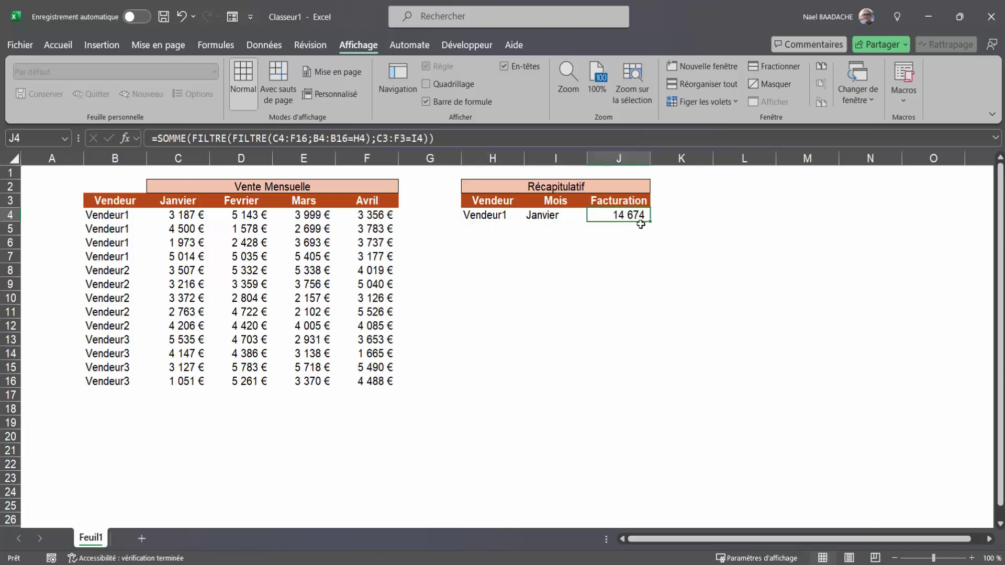
pyautogui.click(184, 217)
pyautogui.moveTo(184, 218); pyautogui.dragTo(184, 259)
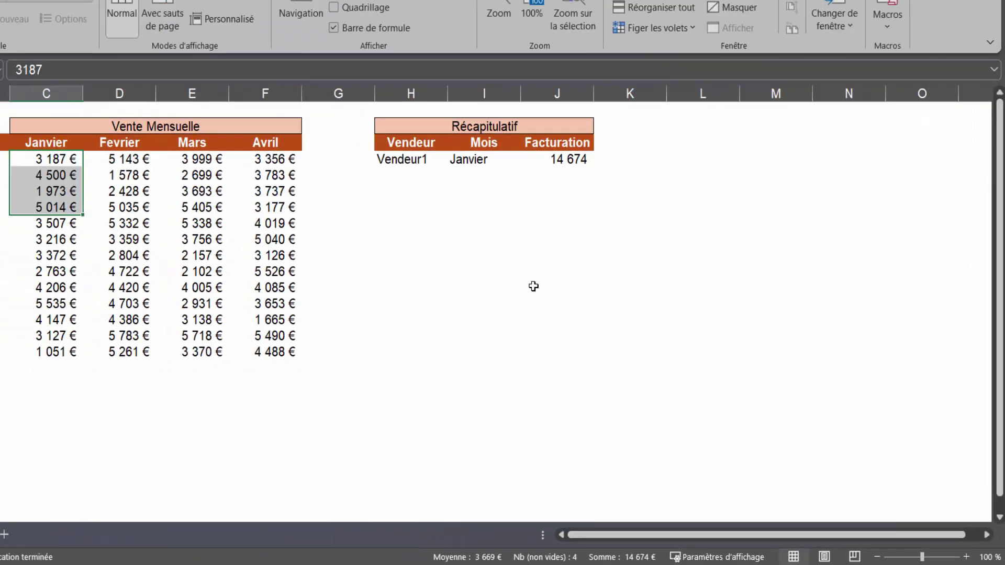
pyautogui.click(327, 163)
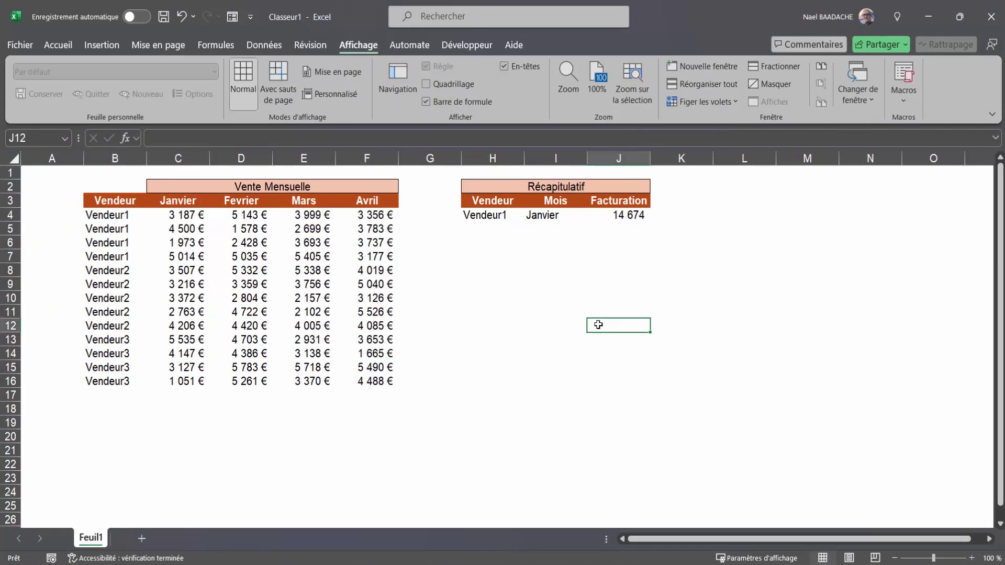
pyautogui.click(633, 220)
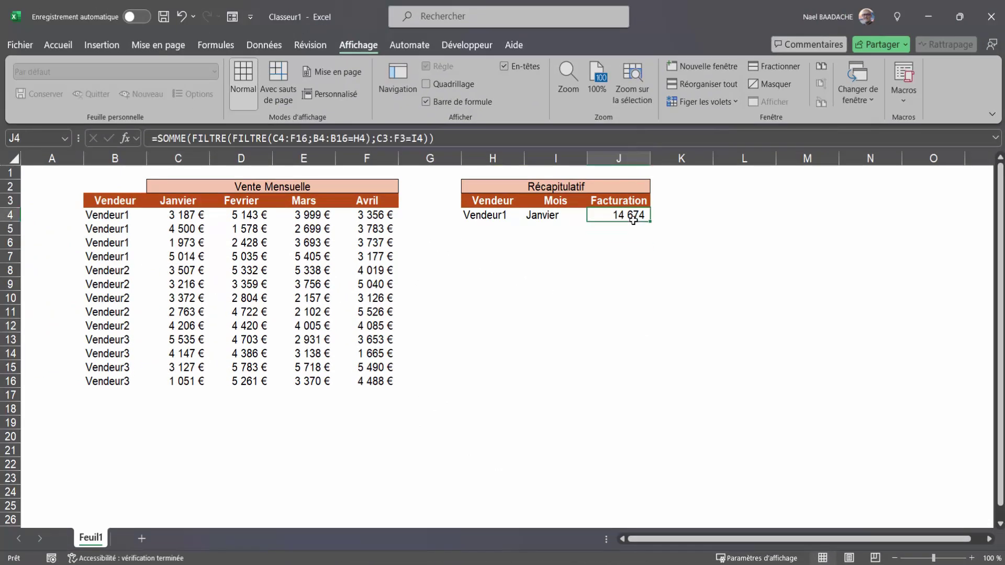